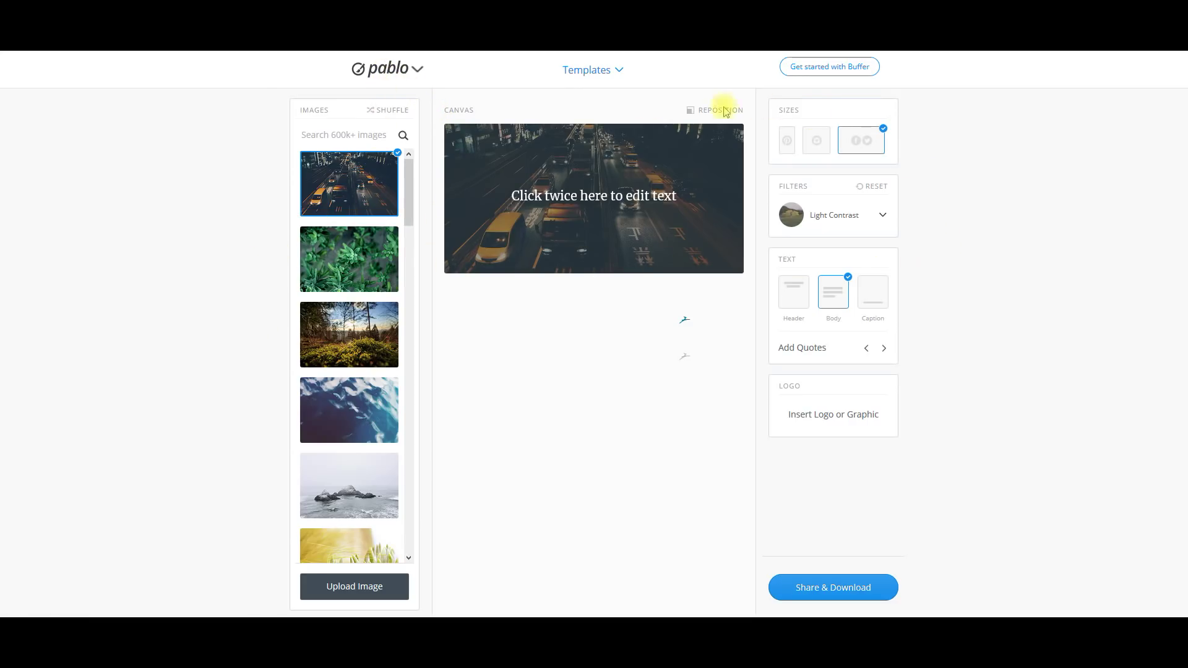
Try the portrait, square and landscape sizes, then settle on the square Instagram canvas.
{"action": "left_click", "coordinate": [790, 146]}
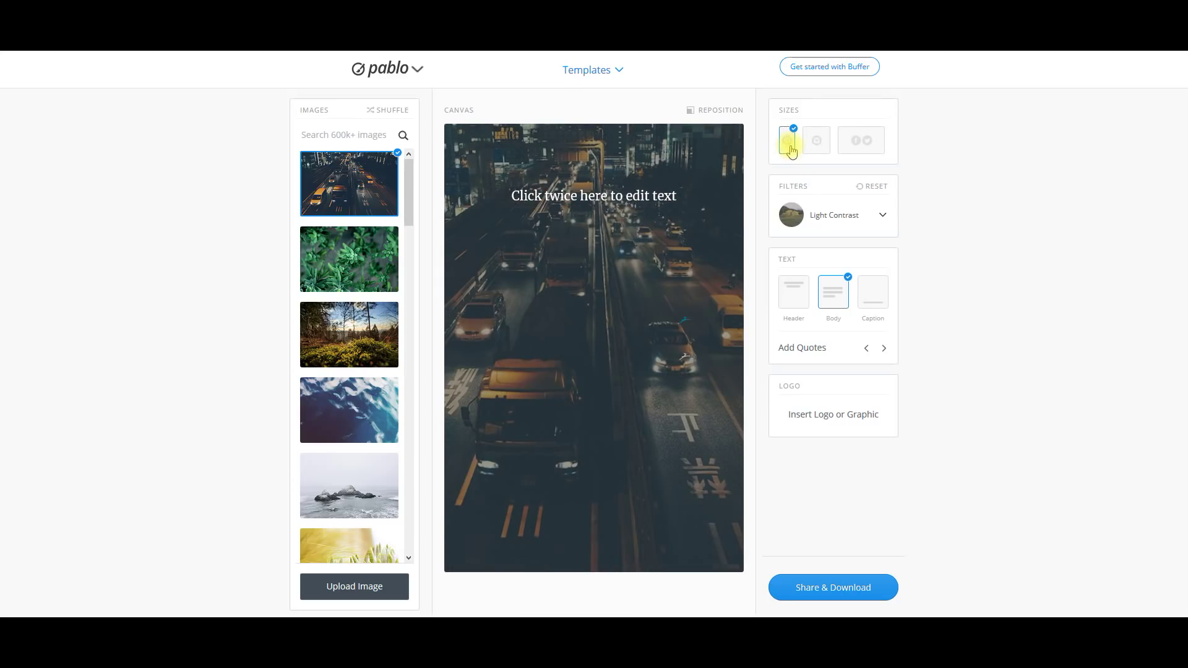
{"action": "left_click", "coordinate": [818, 143]}
{"action": "left_click", "coordinate": [850, 148]}
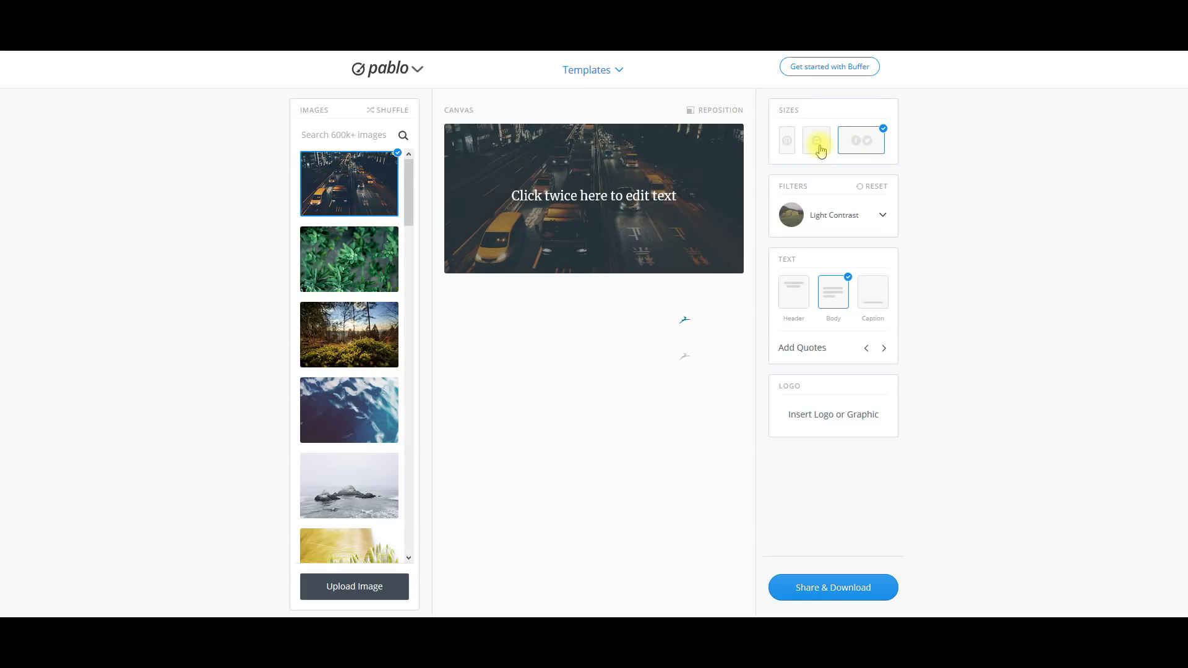
{"action": "left_click", "coordinate": [818, 147]}
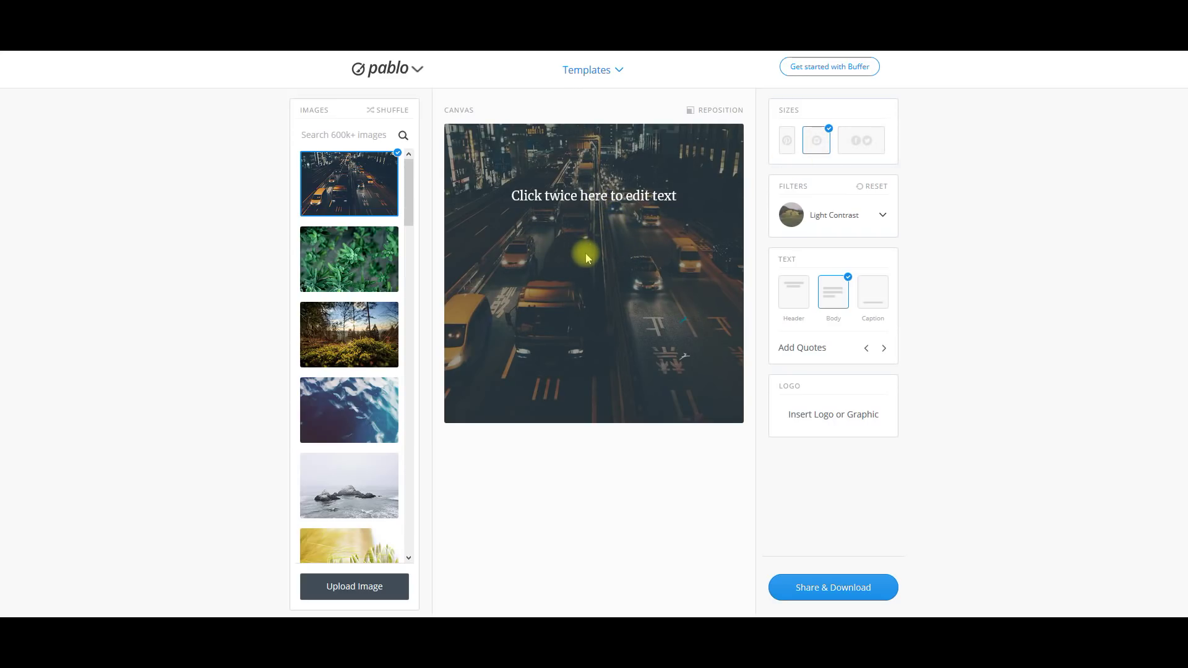
Upload the night-sky 'download' image, then put the traffic photo back on the canvas.
{"action": "left_click", "coordinate": [356, 593]}
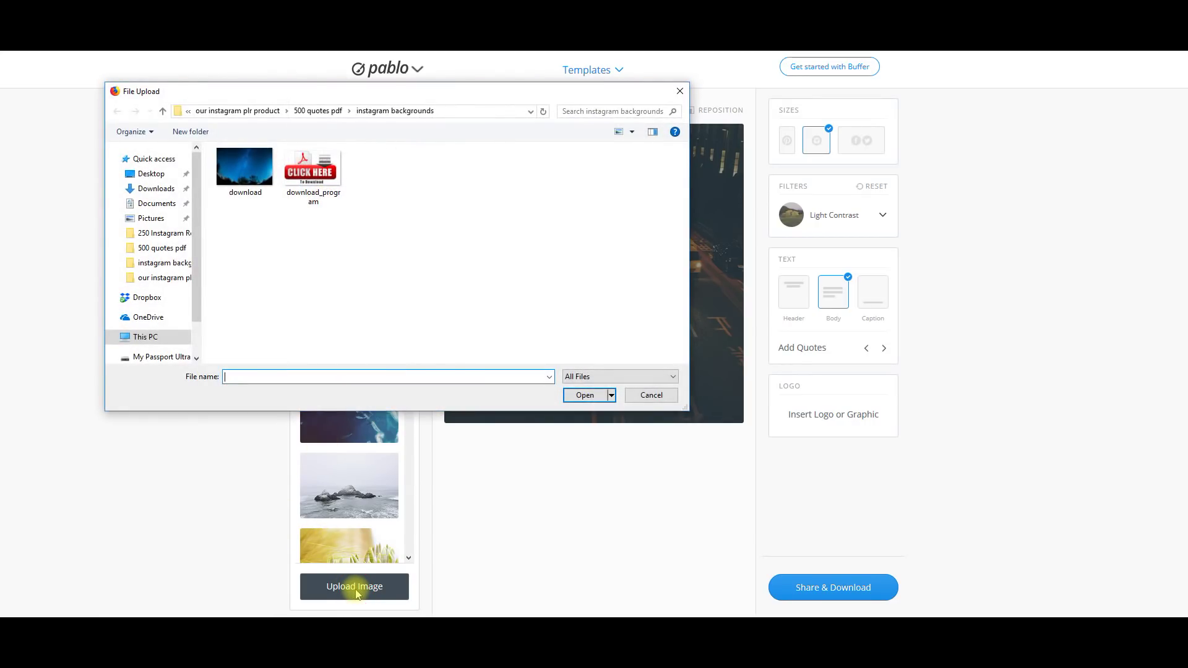
{"action": "double_click", "coordinate": [249, 184]}
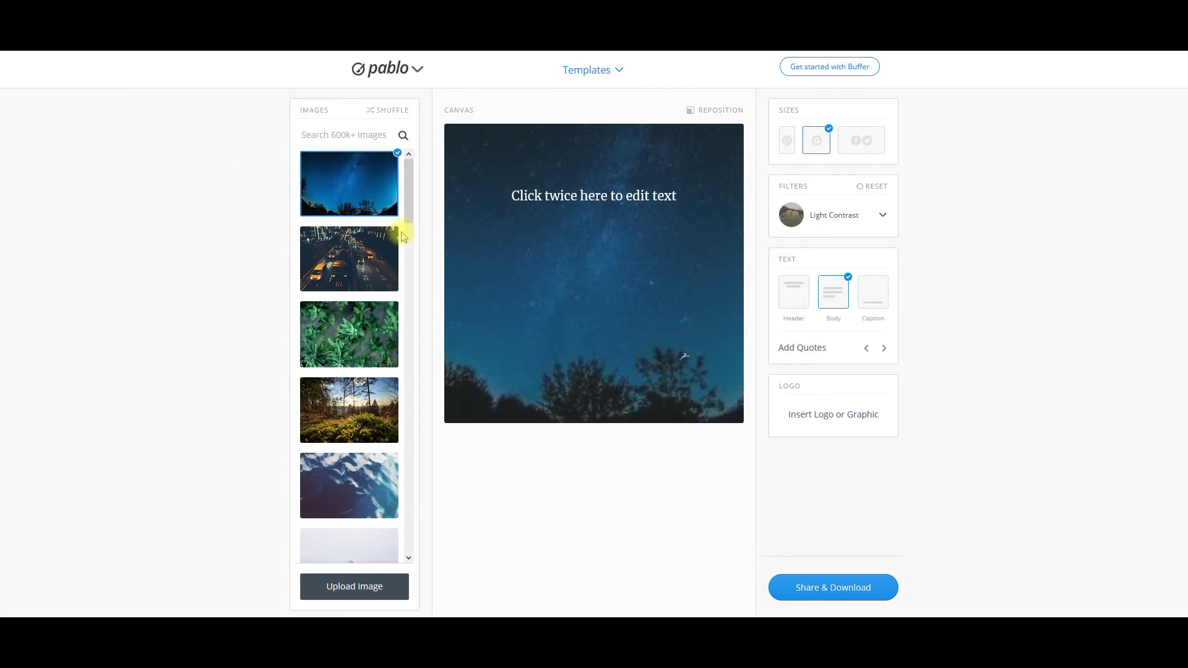
{"action": "left_click", "coordinate": [345, 268]}
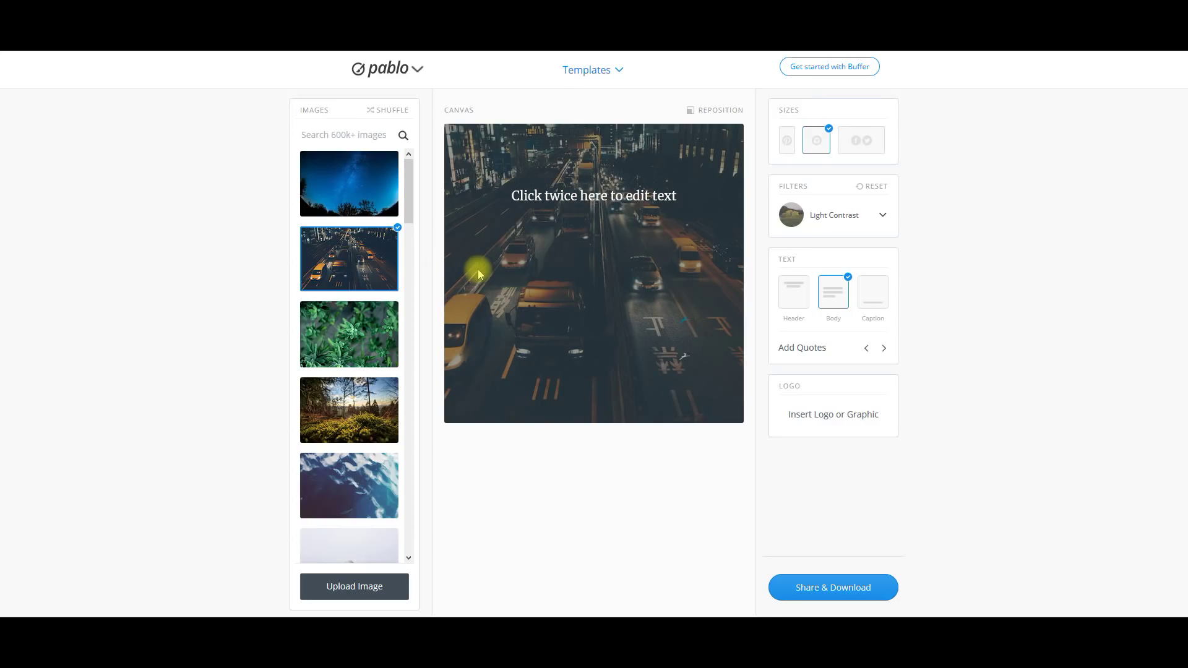
Try the Blue Tint filter on the photo, then revert to Light Contrast.
{"action": "left_click", "coordinate": [883, 219]}
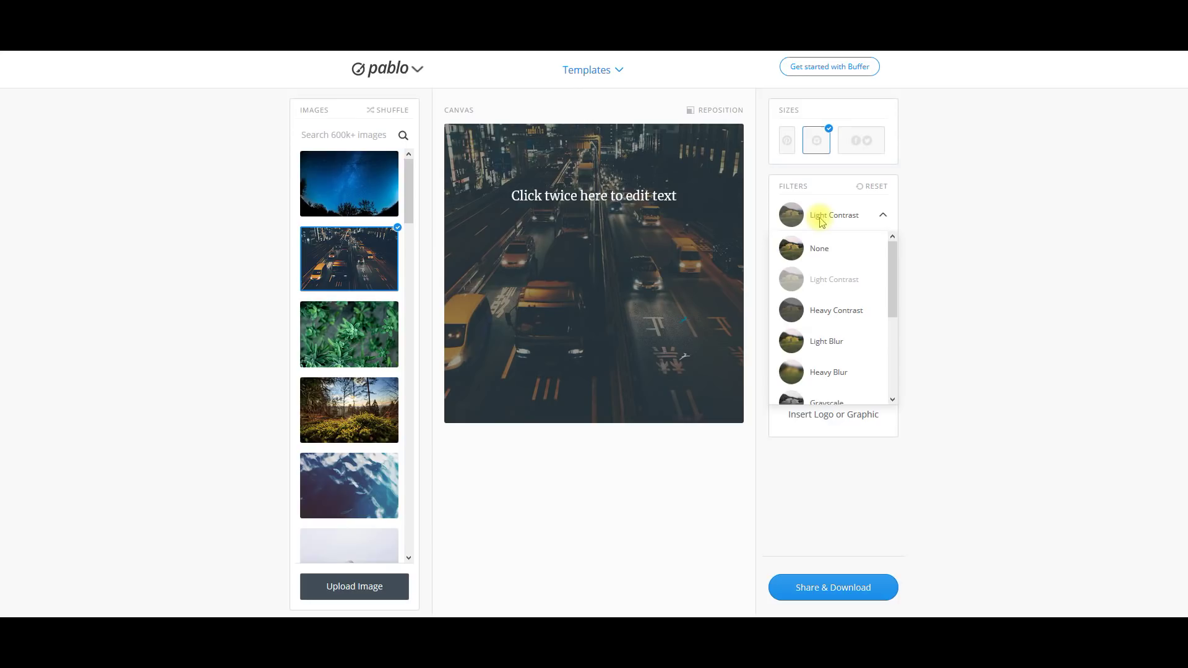
{"action": "scroll", "coordinate": [816, 284], "scroll_direction": "down", "scroll_amount": 3}
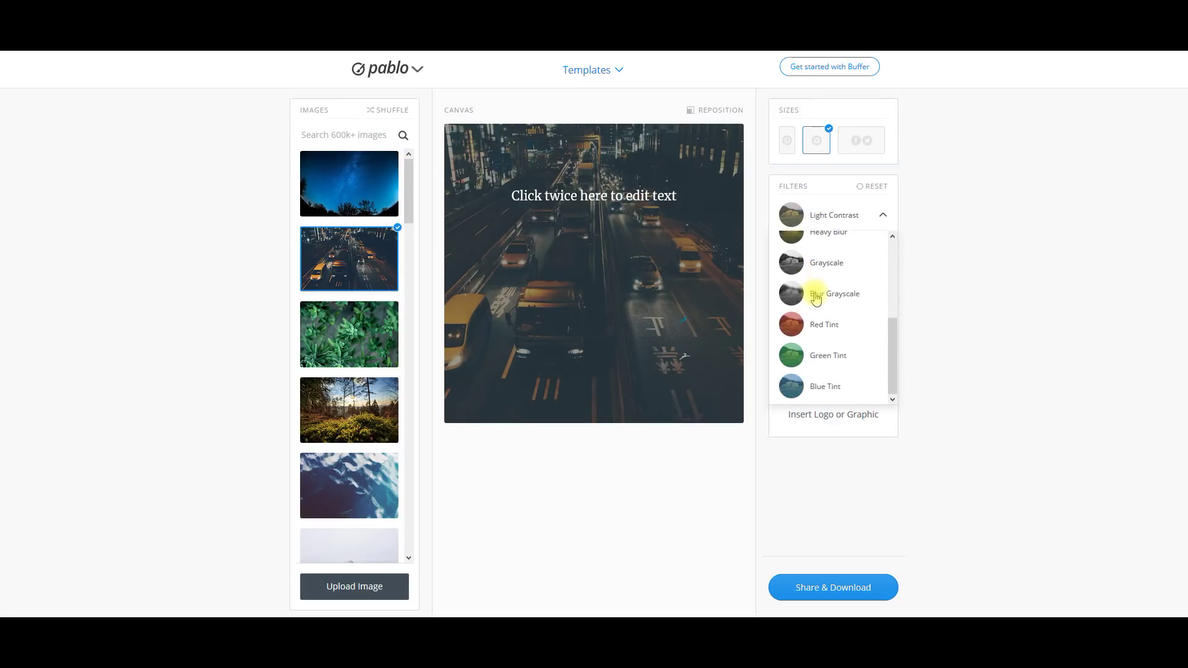
{"action": "left_click", "coordinate": [825, 386]}
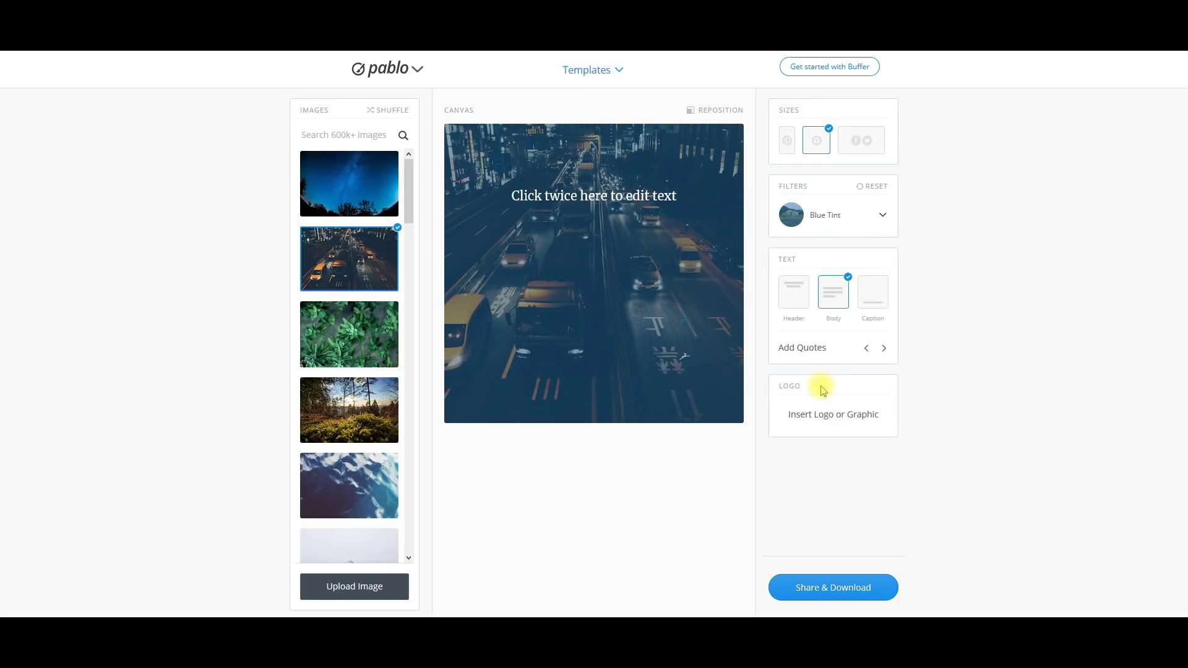
{"action": "left_click", "coordinate": [883, 215]}
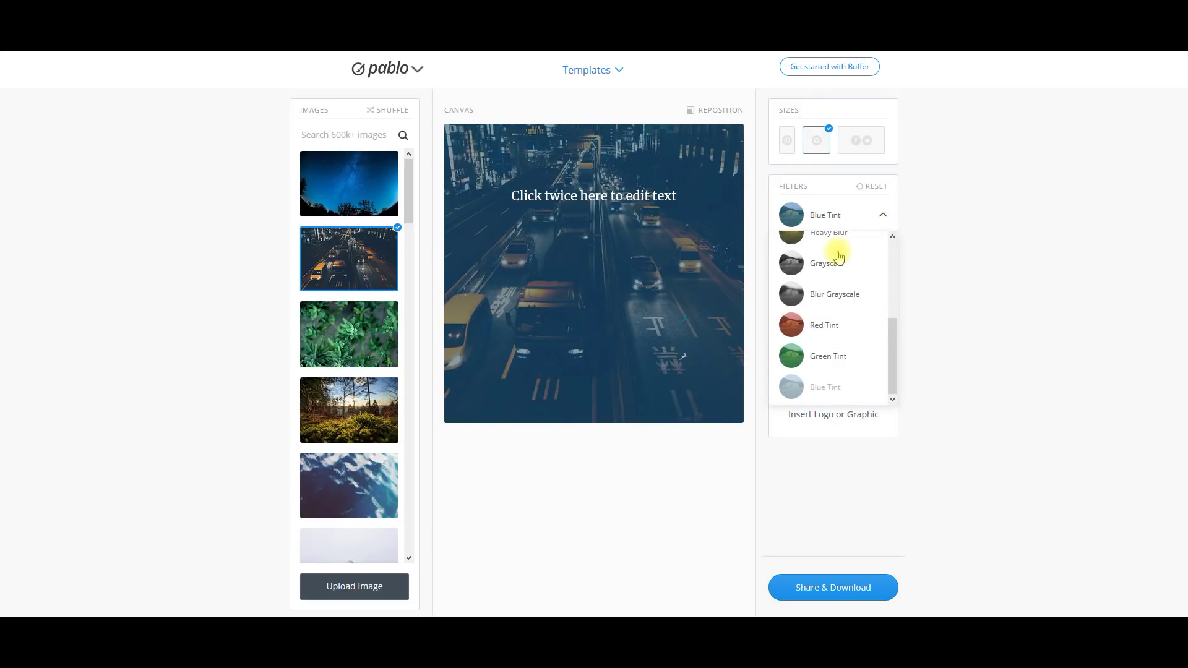
{"action": "scroll", "coordinate": [840, 257], "scroll_direction": "up", "scroll_amount": 3}
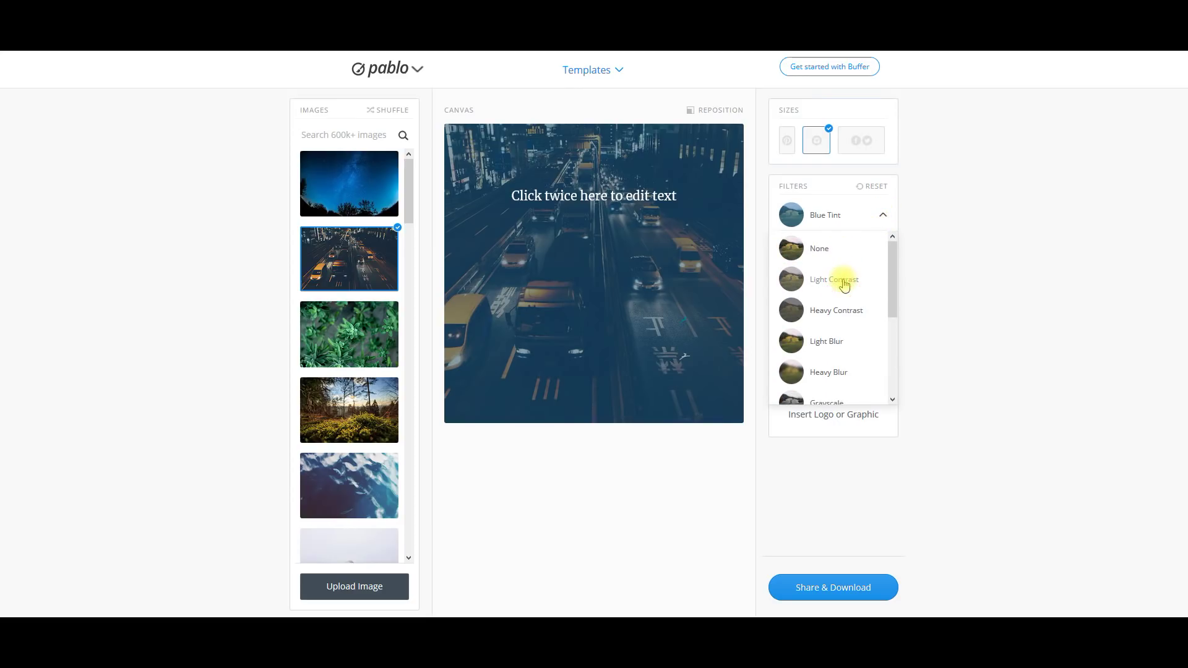
{"action": "left_click", "coordinate": [845, 282]}
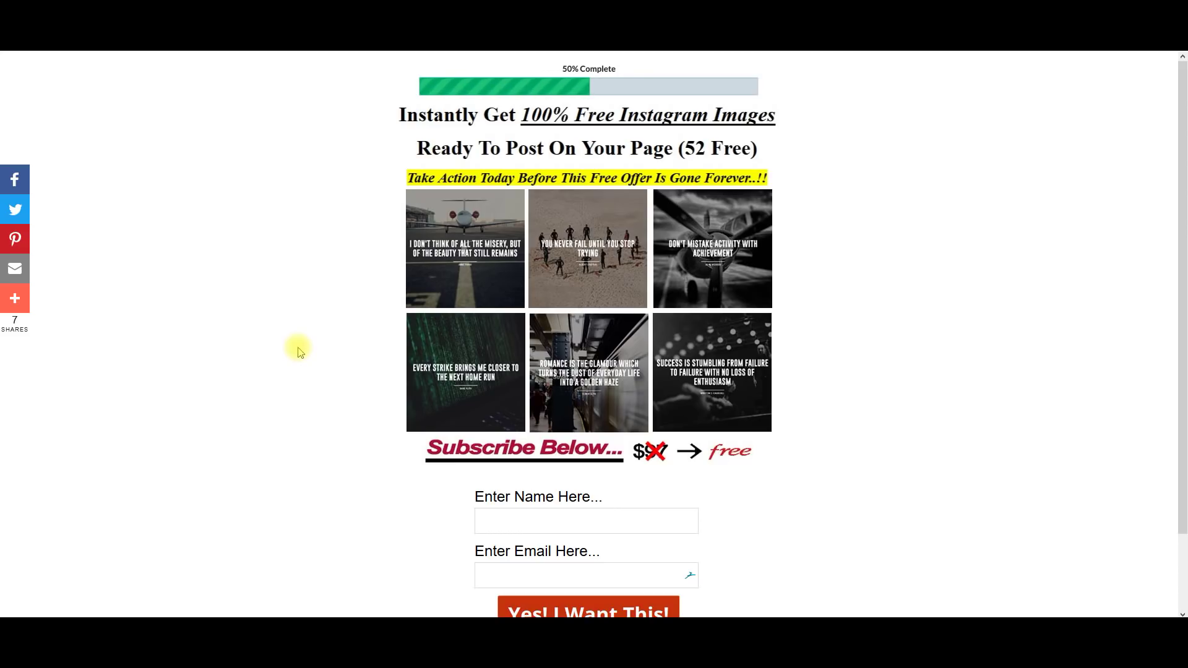
Submit the sign-up form and scroll to the 500 Inspirational Quotes download box.
{"action": "left_click", "coordinate": [637, 28]}
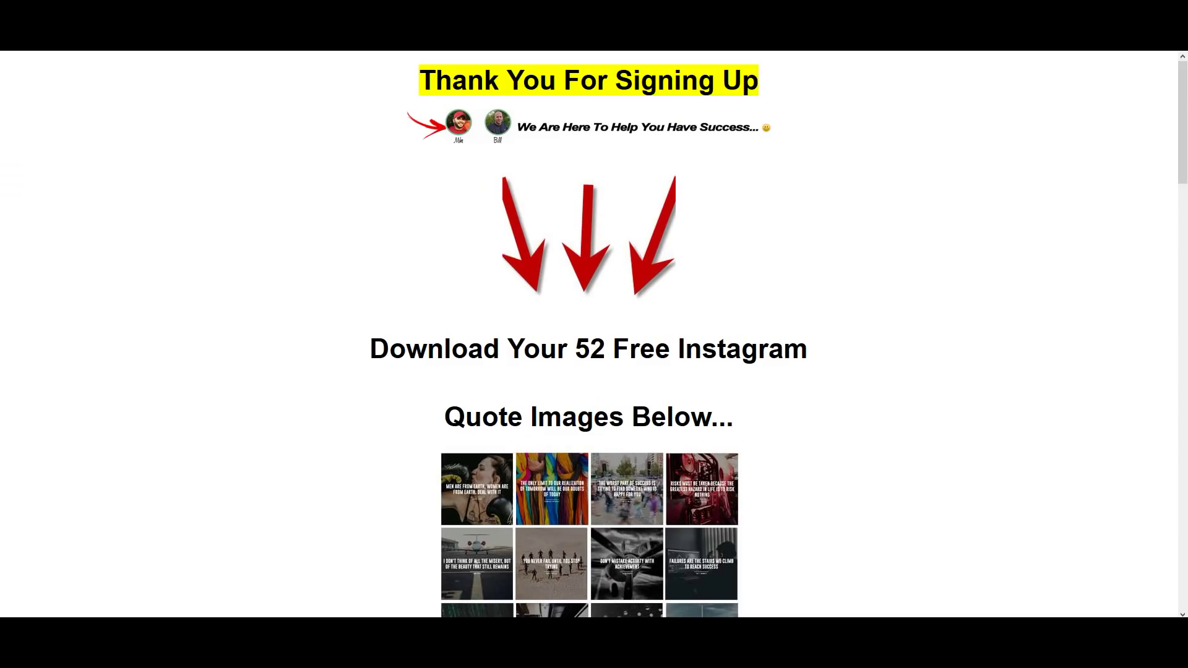
{"action": "scroll", "coordinate": [300, 233], "scroll_direction": "down", "scroll_amount": 7}
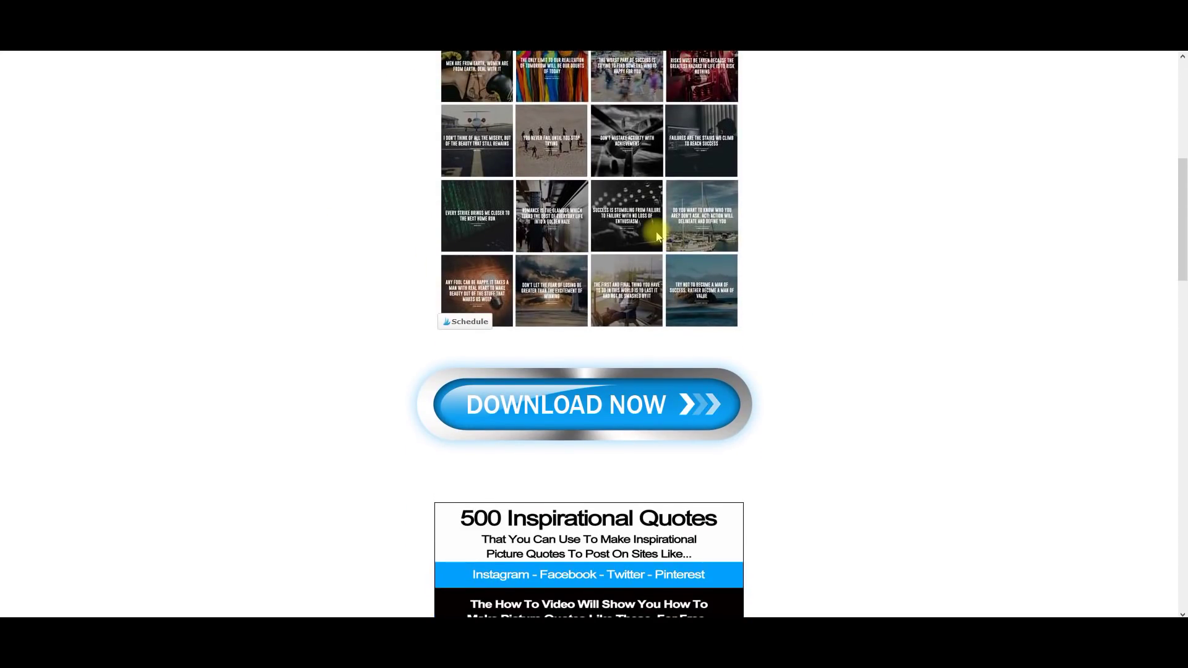
{"action": "scroll", "coordinate": [572, 208], "scroll_direction": "up", "scroll_amount": 2}
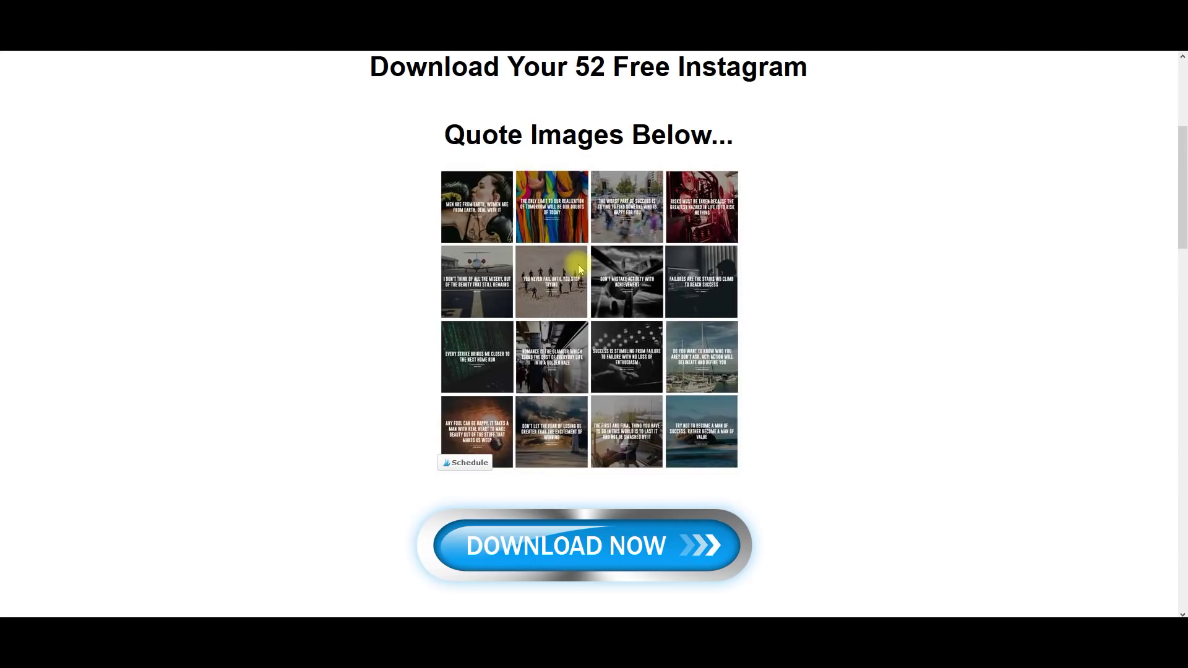
{"action": "scroll", "coordinate": [578, 265], "scroll_direction": "down", "scroll_amount": 8}
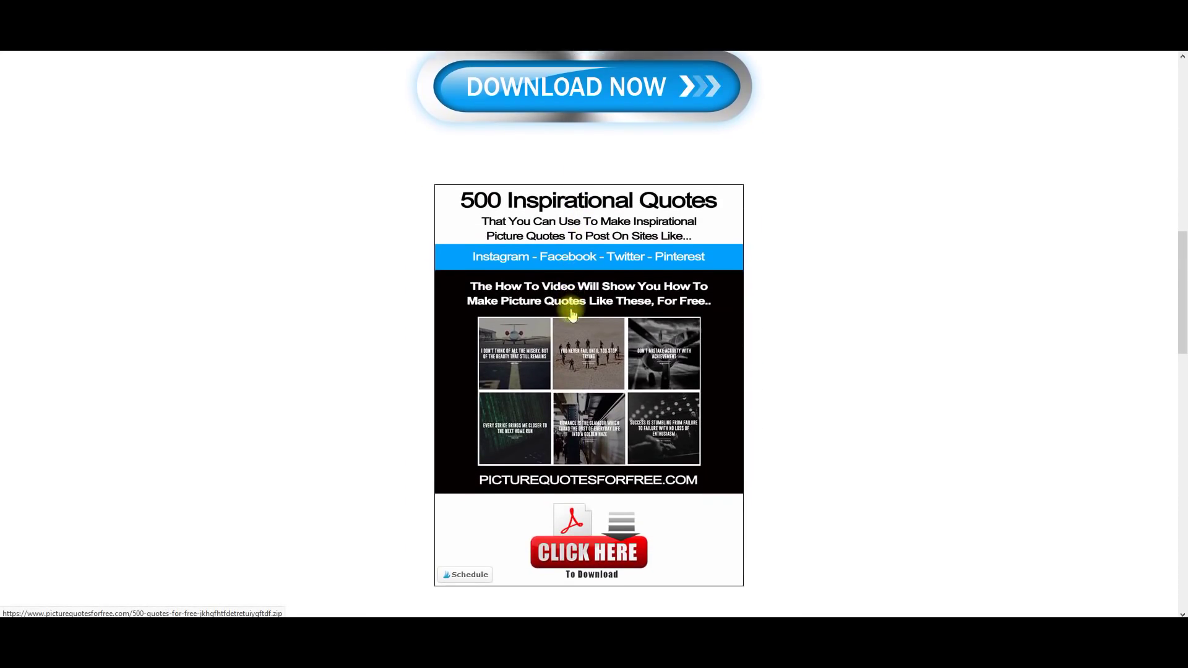
Save the 500 Inspirational Quotes zip, then open its PDF from the '500 quotes pdf' folder.
{"action": "left_click", "coordinate": [574, 500]}
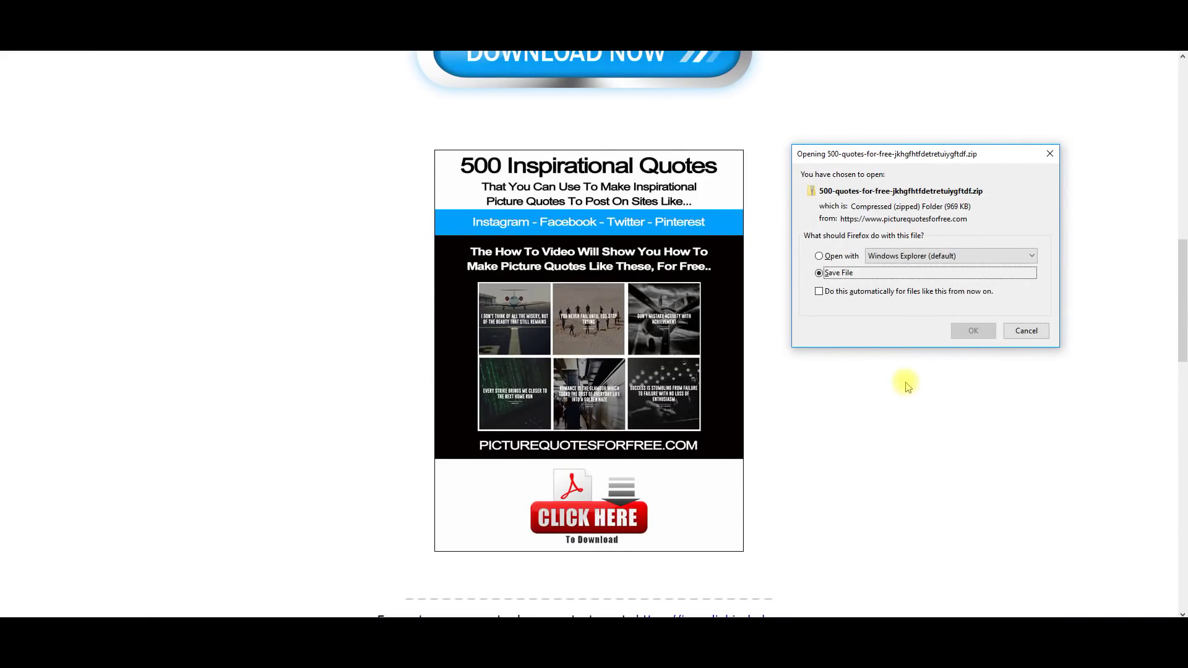
{"action": "left_click", "coordinate": [975, 334]}
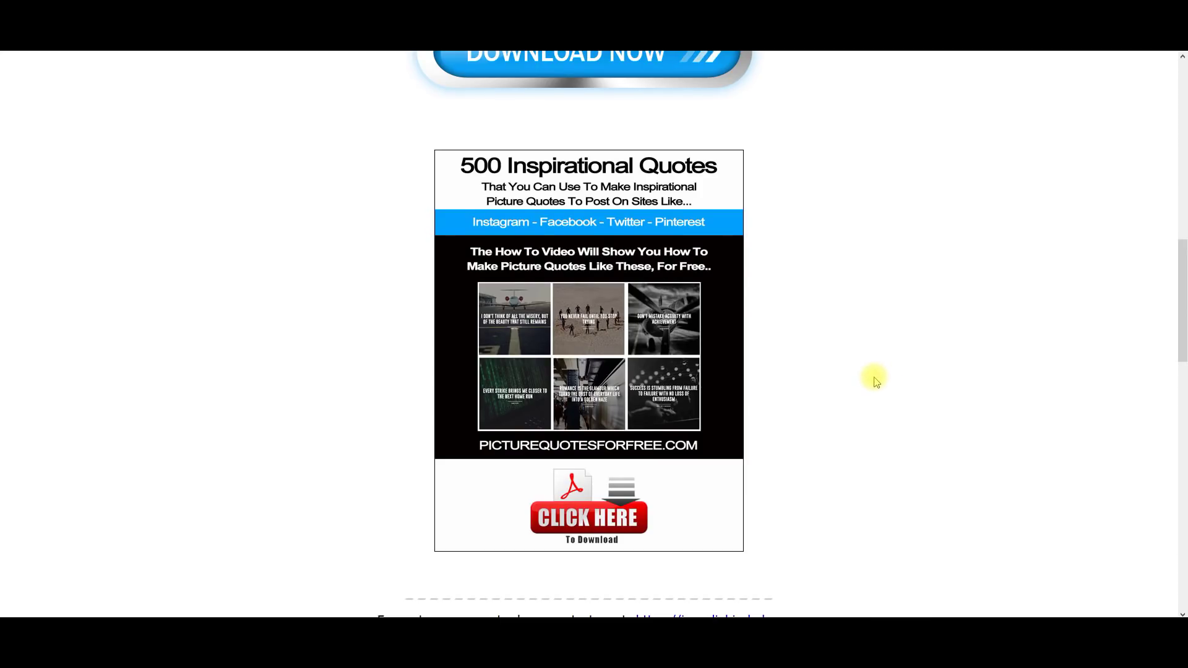
{"action": "mouse_move", "coordinate": [287, 643]}
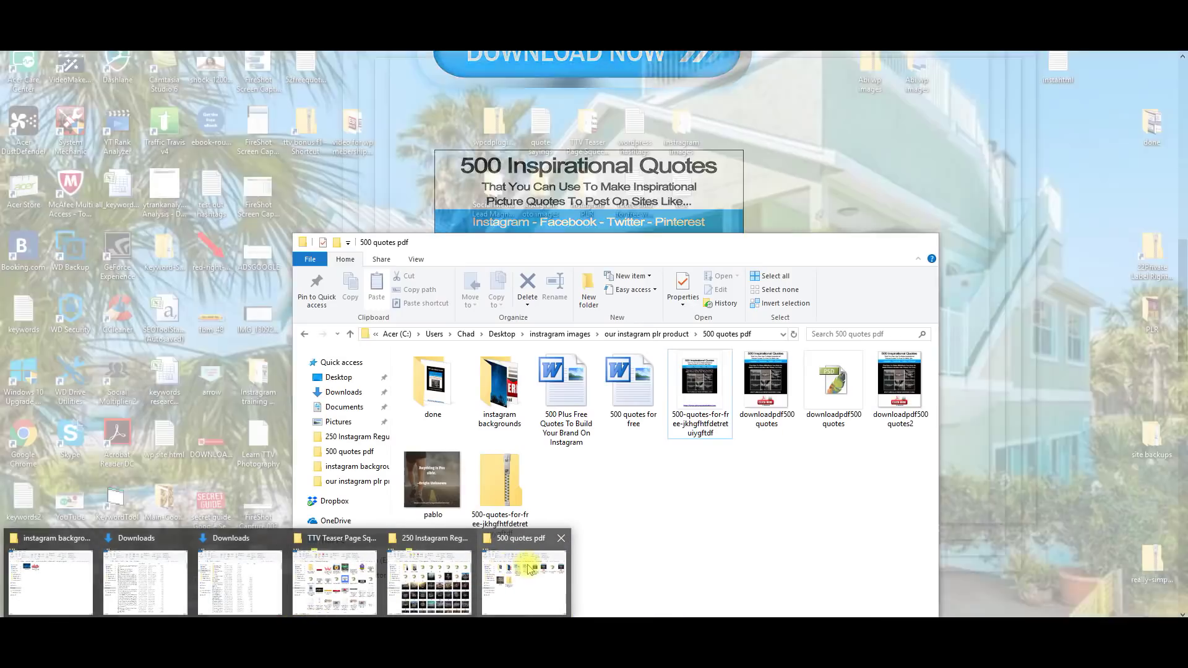
{"action": "left_click", "coordinate": [531, 566]}
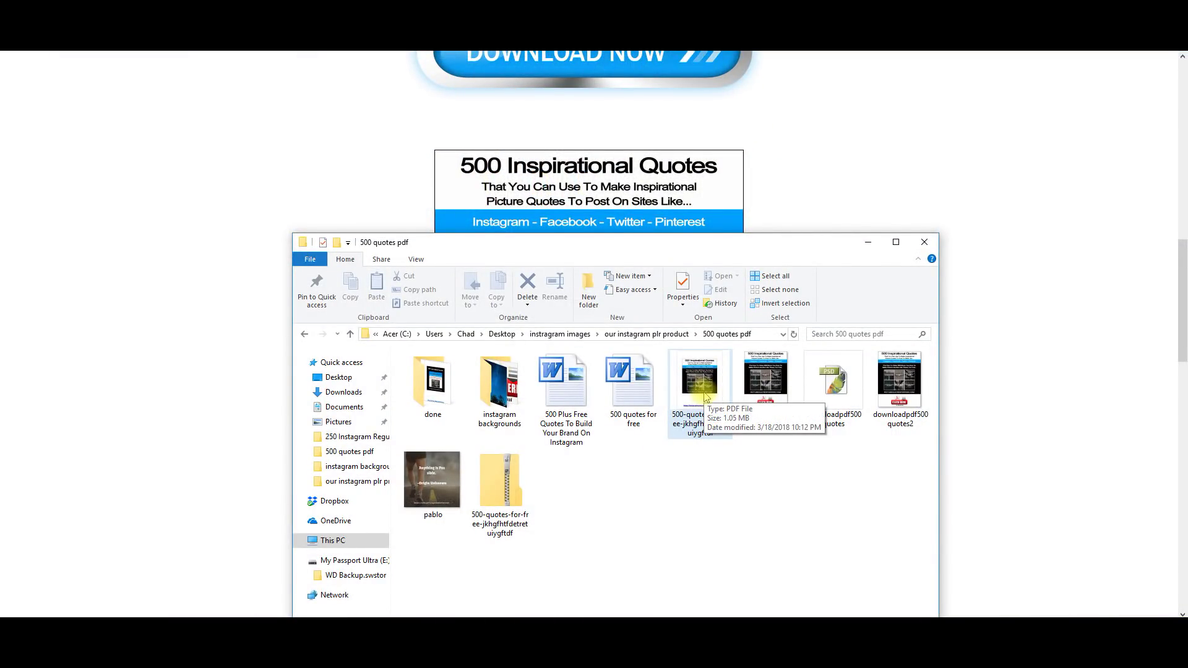
{"action": "double_click", "coordinate": [705, 396]}
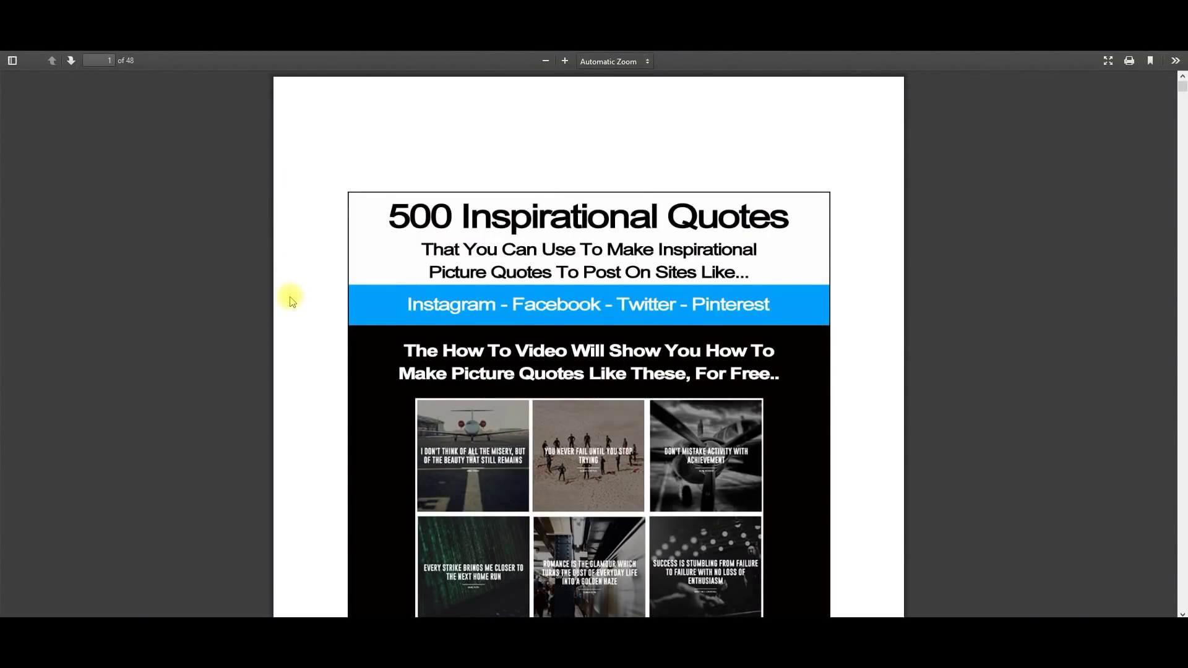
Scroll to page 4 and copy the line 'Anything Is Possible. - Origin Unknown'.
{"action": "scroll", "coordinate": [322, 288], "scroll_direction": "down", "scroll_amount": 6}
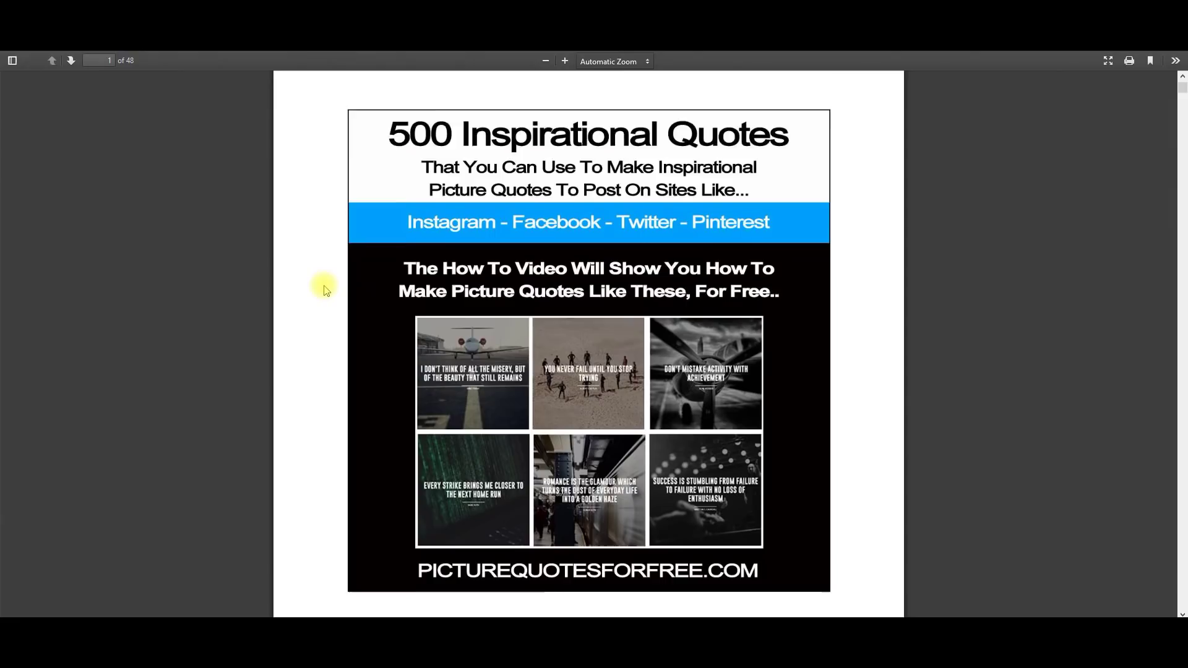
{"action": "scroll", "coordinate": [327, 290], "scroll_direction": "down", "scroll_amount": 8}
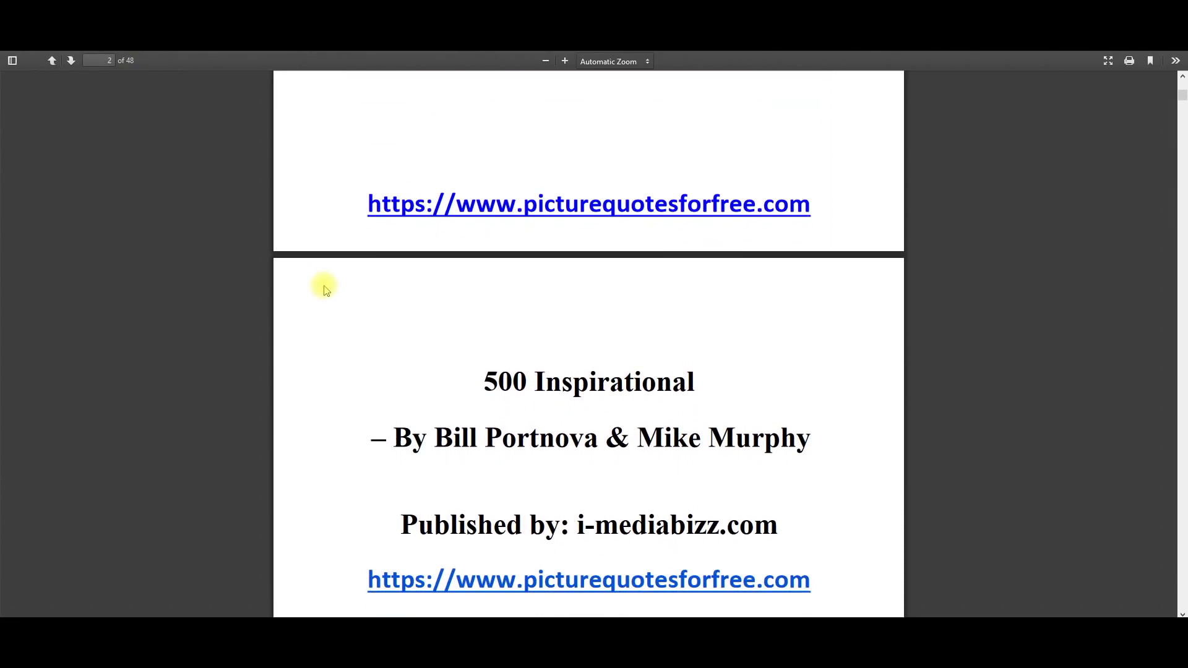
{"action": "scroll", "coordinate": [327, 289], "scroll_direction": "down", "scroll_amount": 10}
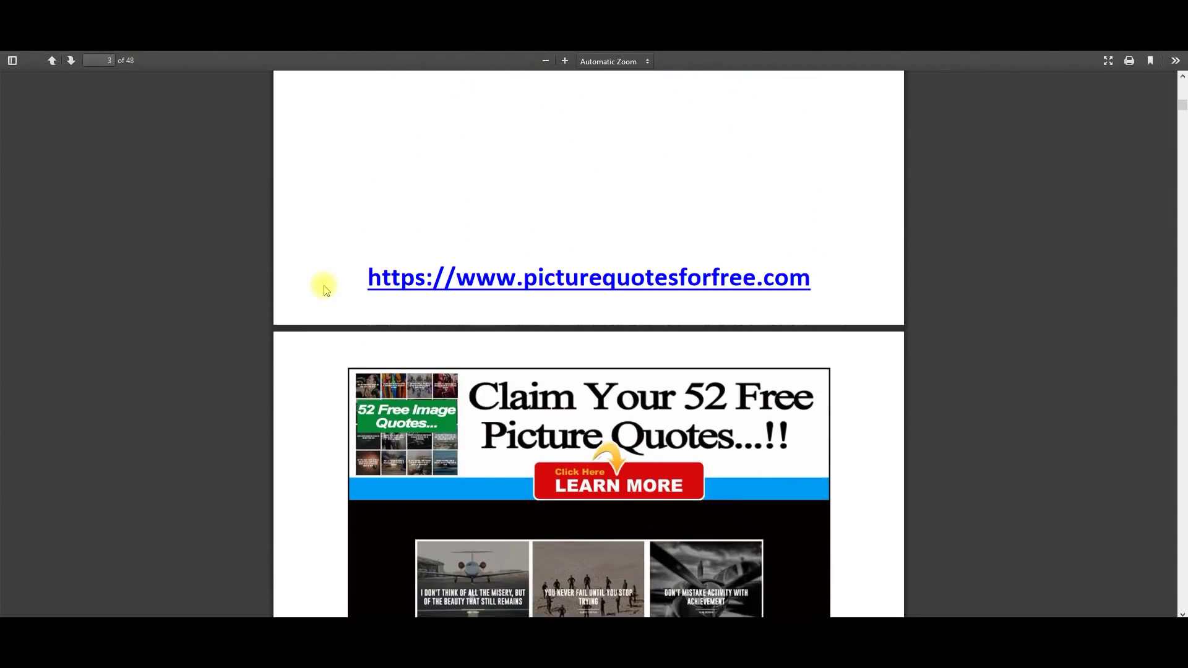
{"action": "scroll", "coordinate": [327, 289], "scroll_direction": "down", "scroll_amount": 10}
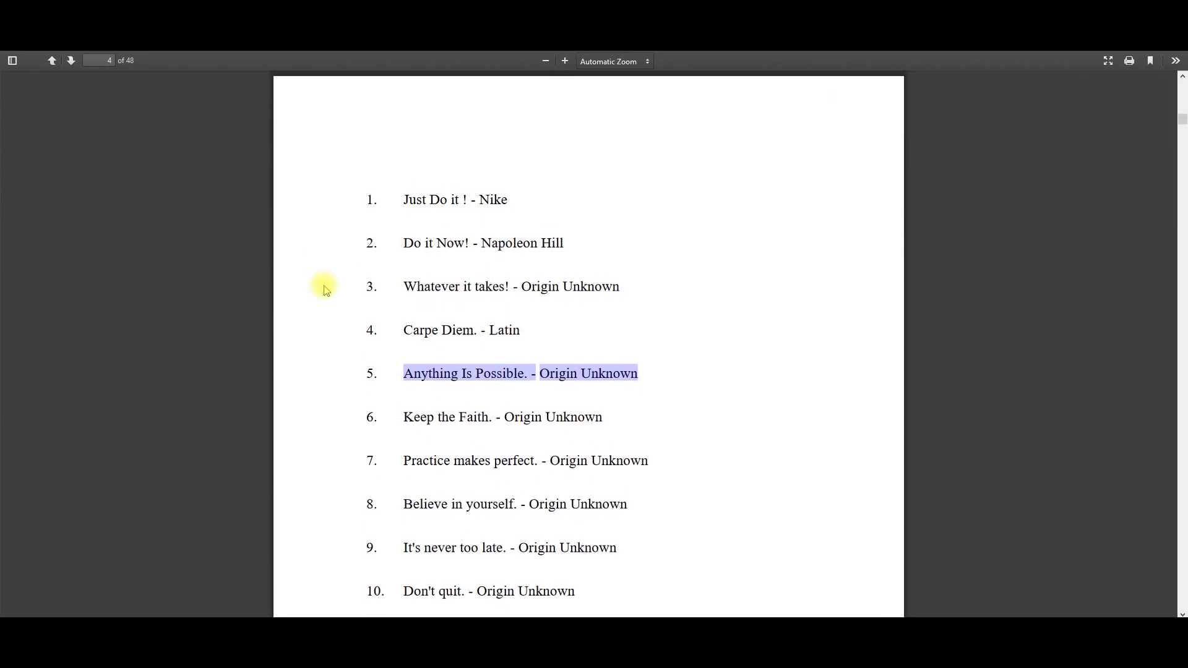
{"action": "right_click", "coordinate": [466, 258]}
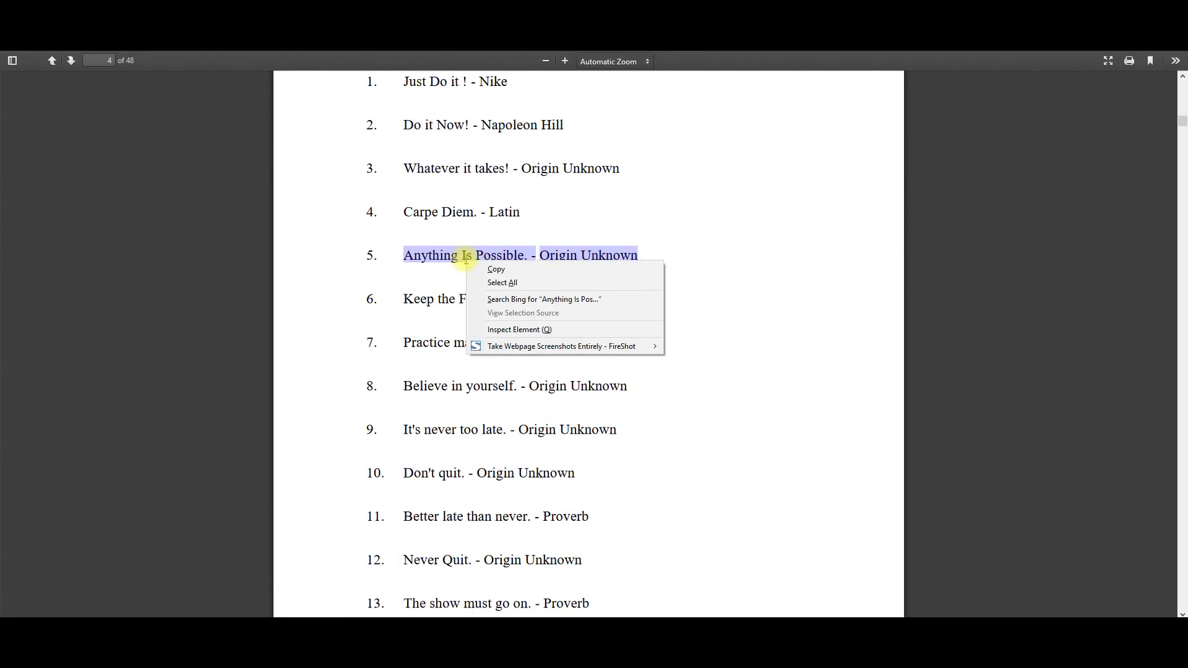
{"action": "left_click", "coordinate": [496, 270]}
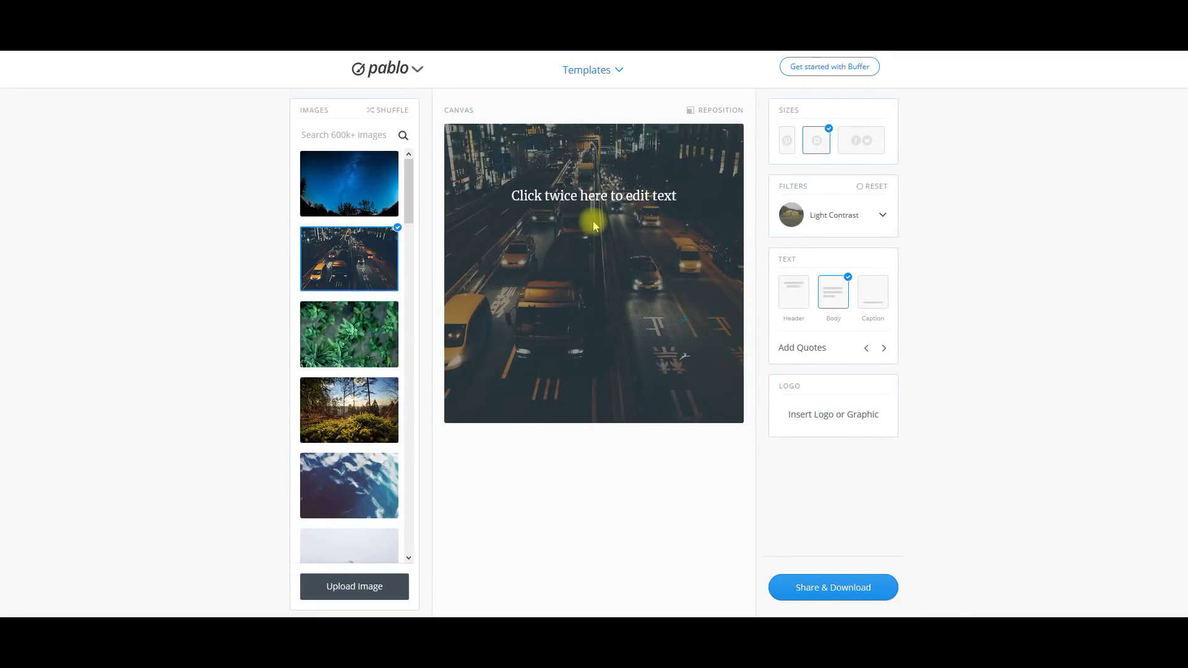
Replace the placeholder text with the pasted quote 'Anything Is Possible. – Origin Unknown'.
{"action": "left_click", "coordinate": [594, 198]}
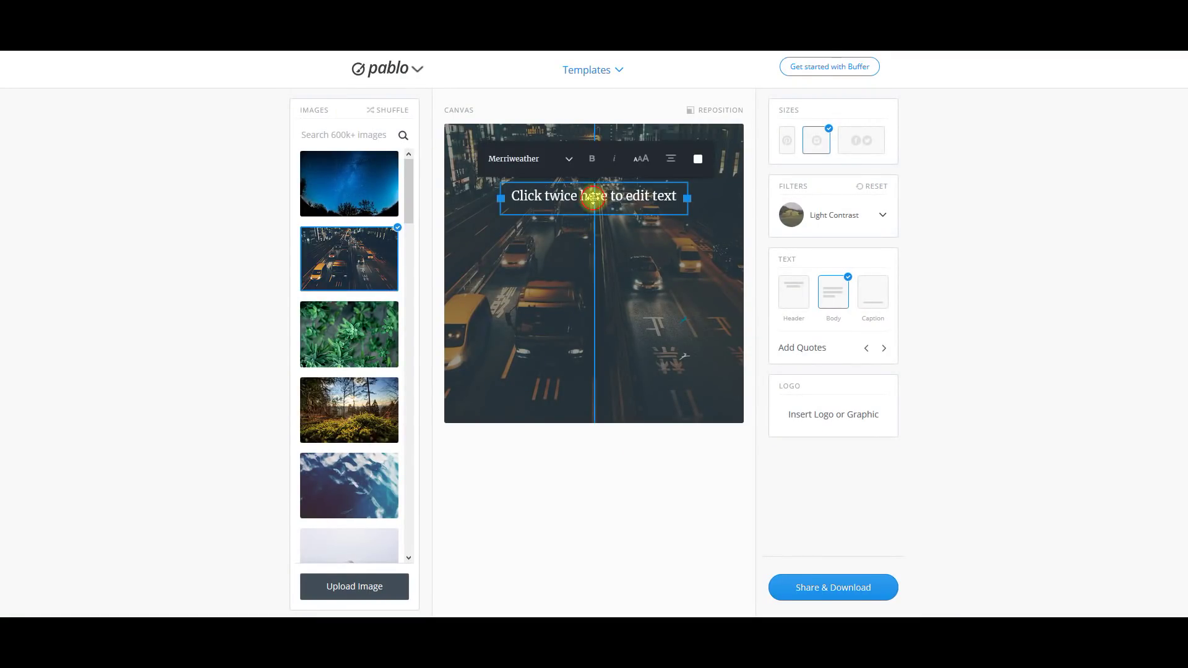
{"action": "left_click", "coordinate": [592, 196]}
{"action": "right_click", "coordinate": [593, 196]}
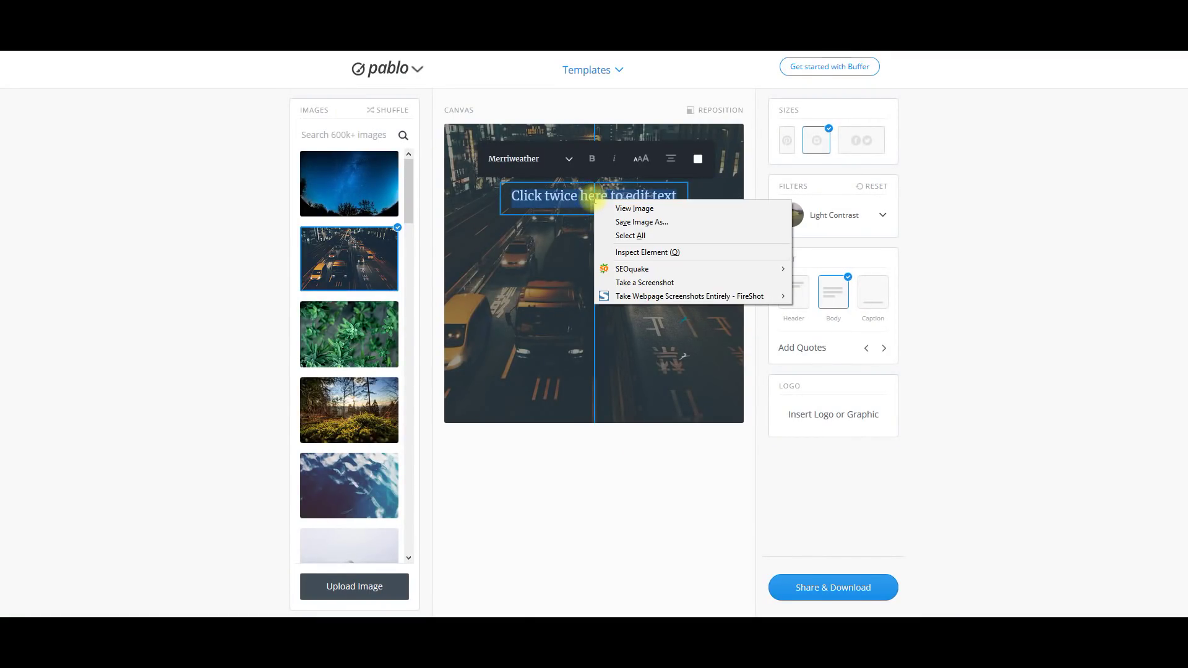
{"action": "left_click", "coordinate": [588, 203]}
{"action": "left_click", "coordinate": [588, 203]}
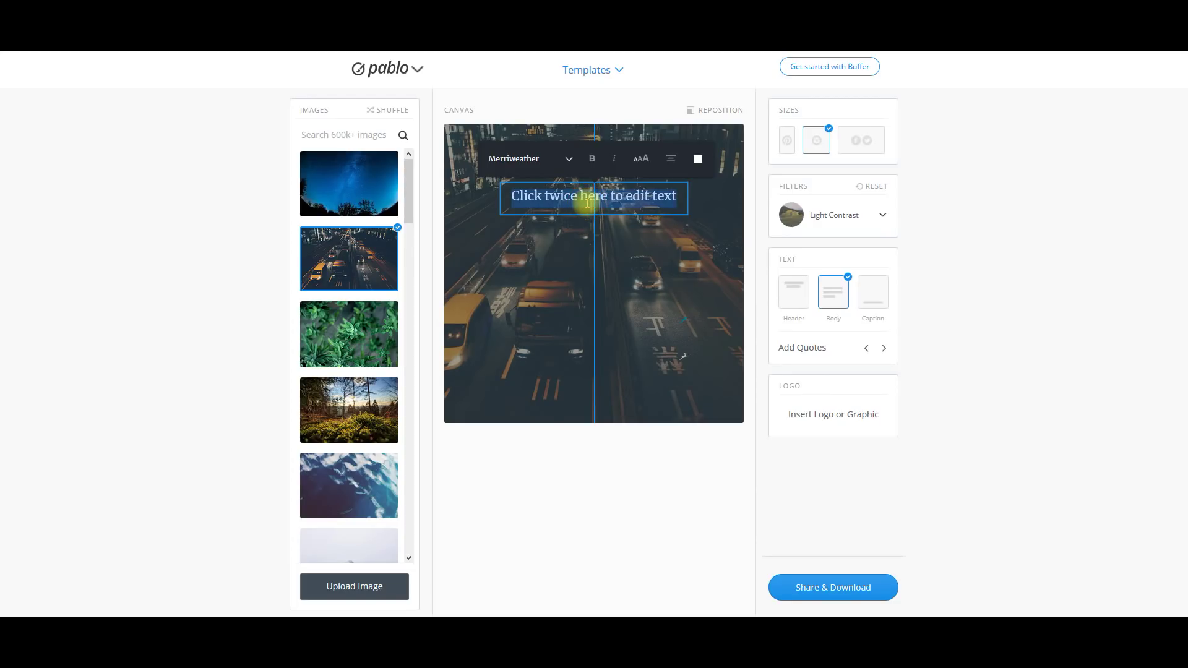
{"action": "key", "text": "ctrl+v"}
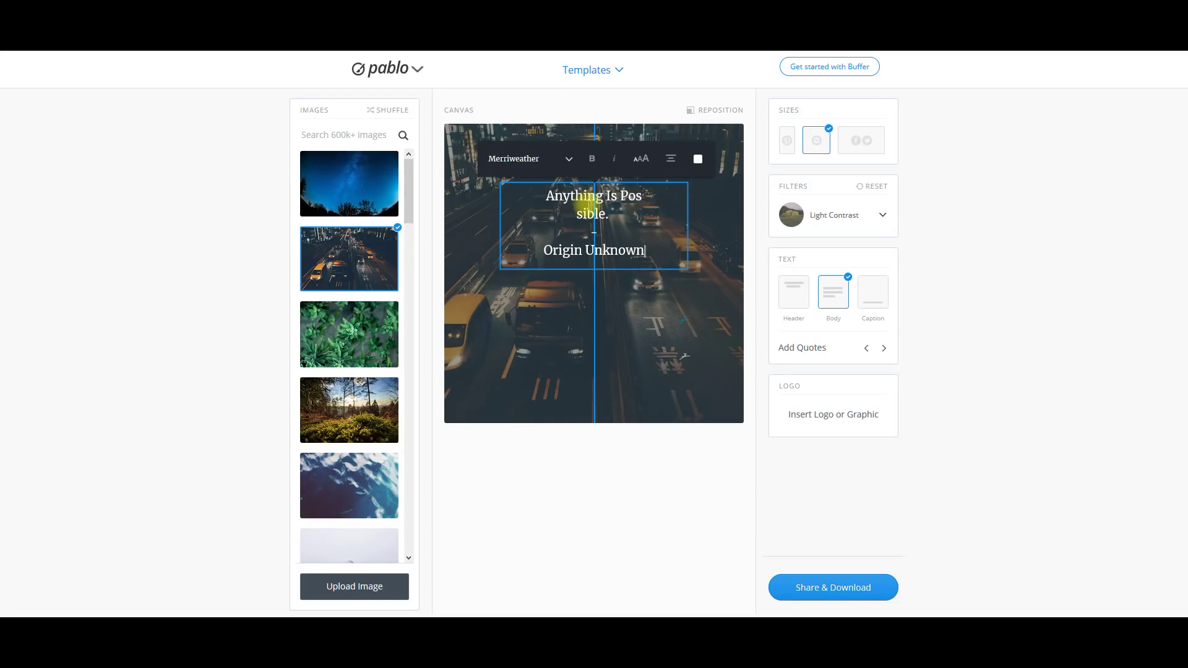
Select the whole quote, make it bold and enlarge the text size.
{"action": "triple_click", "coordinate": [590, 201]}
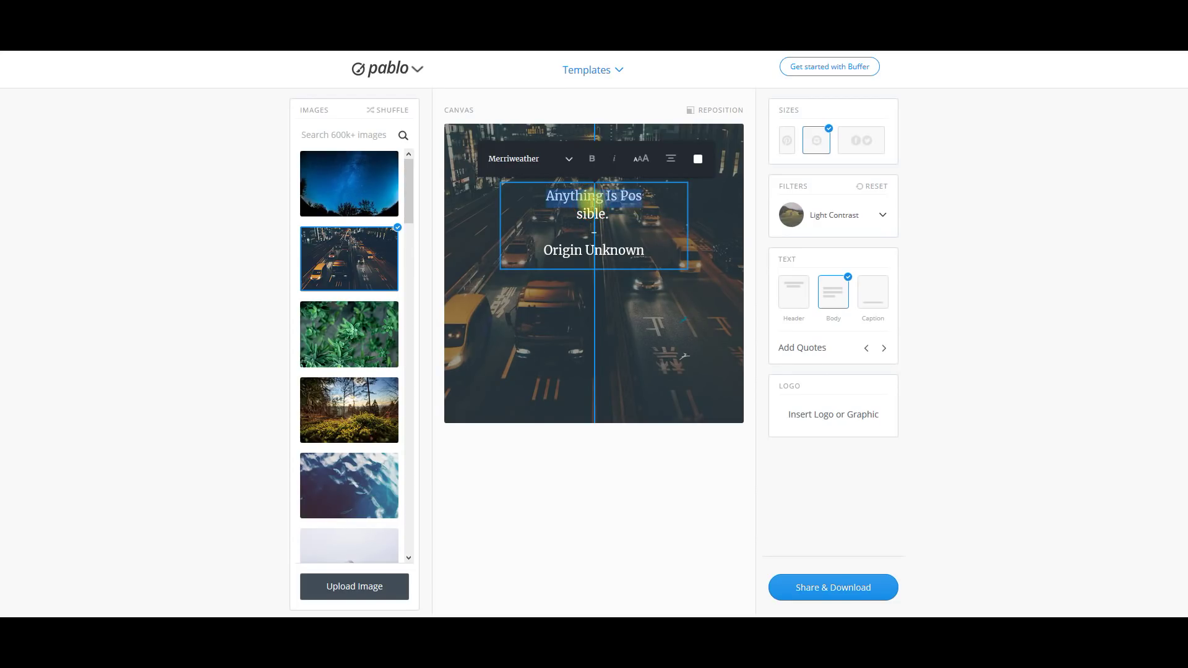
{"action": "left_click_drag", "start_coordinate": [545, 196], "coordinate": [708, 260]}
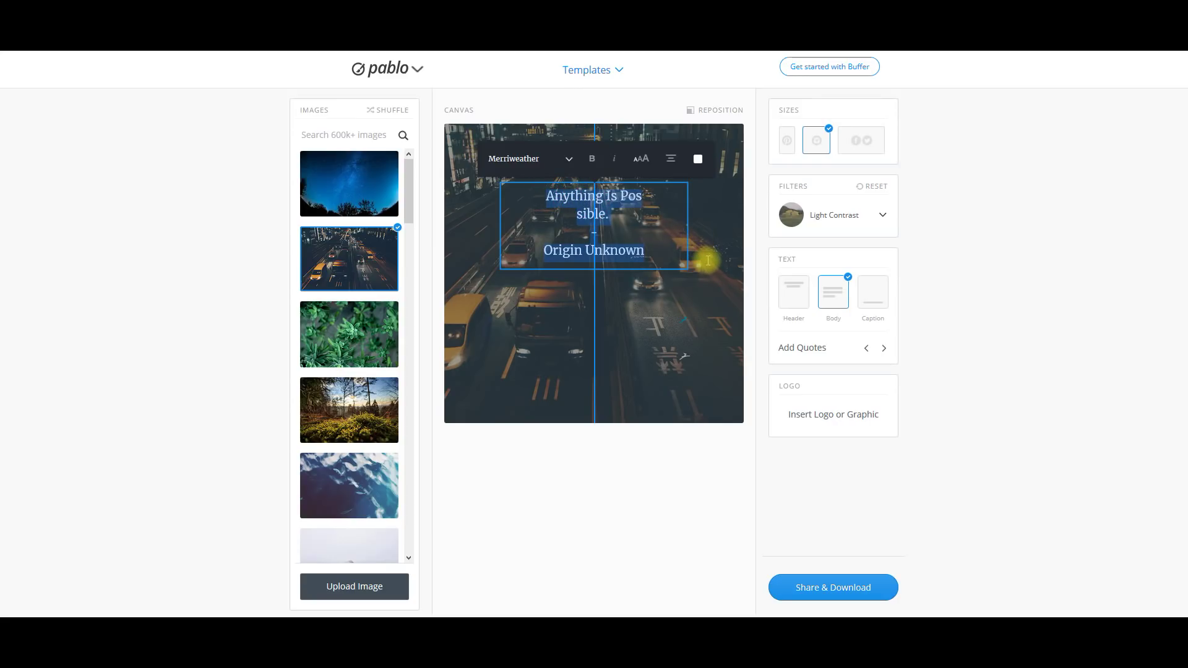
{"action": "left_click", "coordinate": [592, 160]}
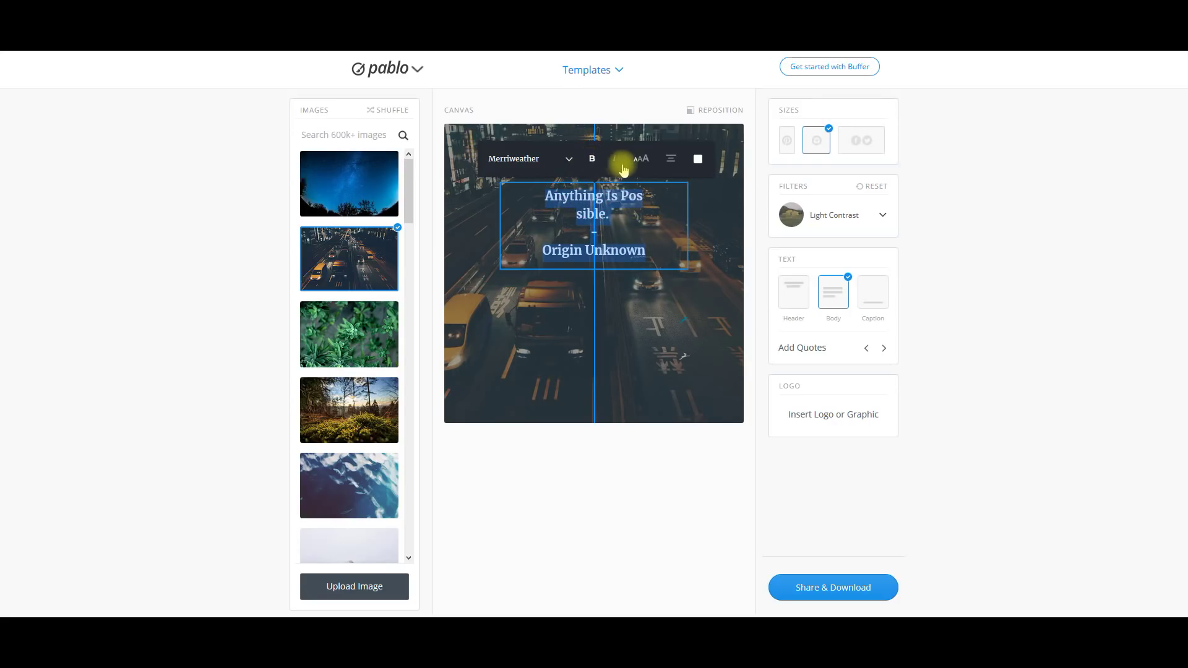
{"action": "left_click", "coordinate": [641, 159]}
Enlarge the quote once more and set its font to Hammersmith One.
{"action": "left_click", "coordinate": [641, 159]}
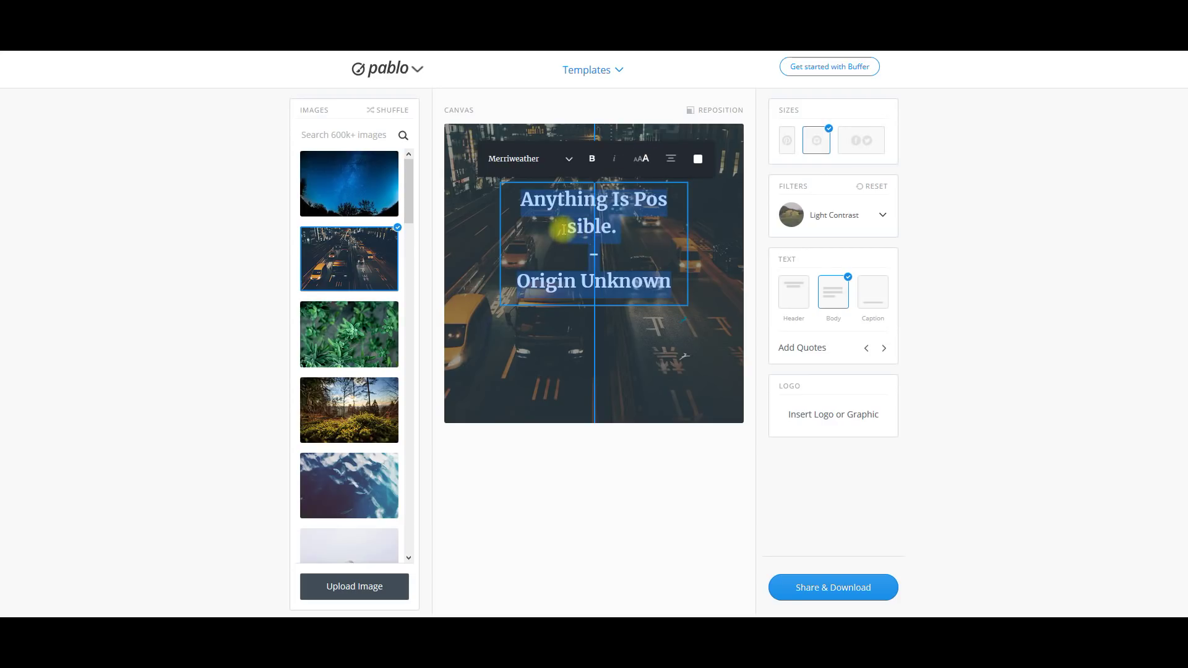
{"action": "left_click", "coordinate": [566, 238]}
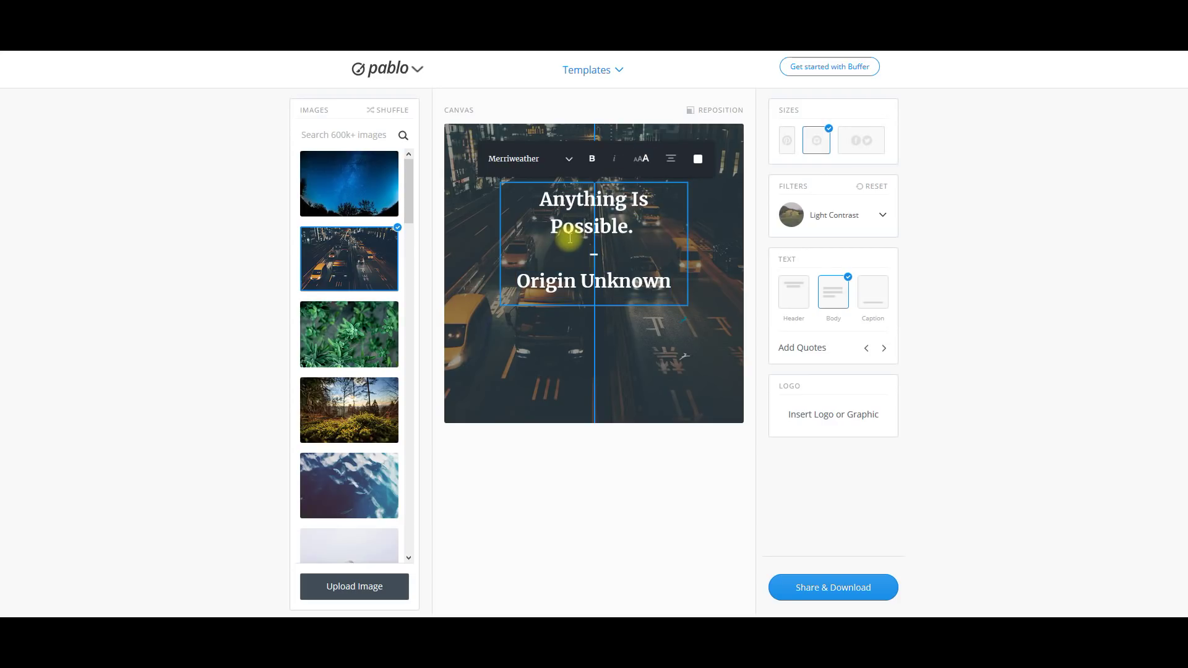
{"action": "left_click", "coordinate": [544, 162]}
{"action": "left_click", "coordinate": [548, 162]}
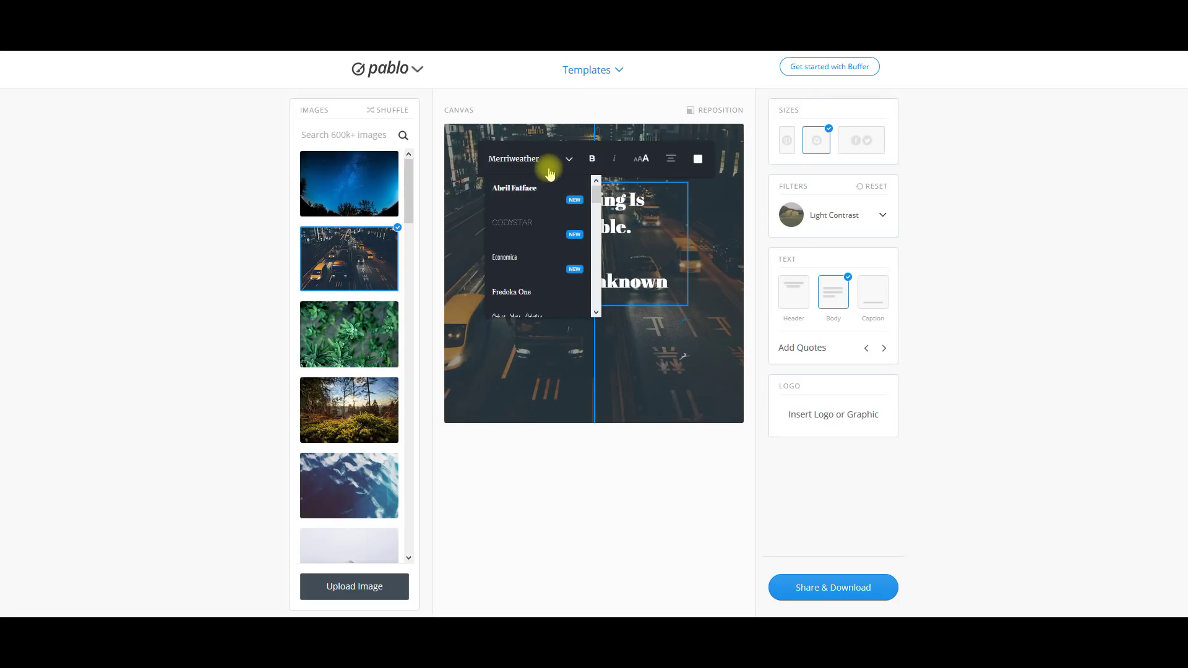
{"action": "scroll", "coordinate": [546, 196], "scroll_direction": "down", "scroll_amount": 3}
{"action": "scroll", "coordinate": [544, 194], "scroll_direction": "down", "scroll_amount": 1}
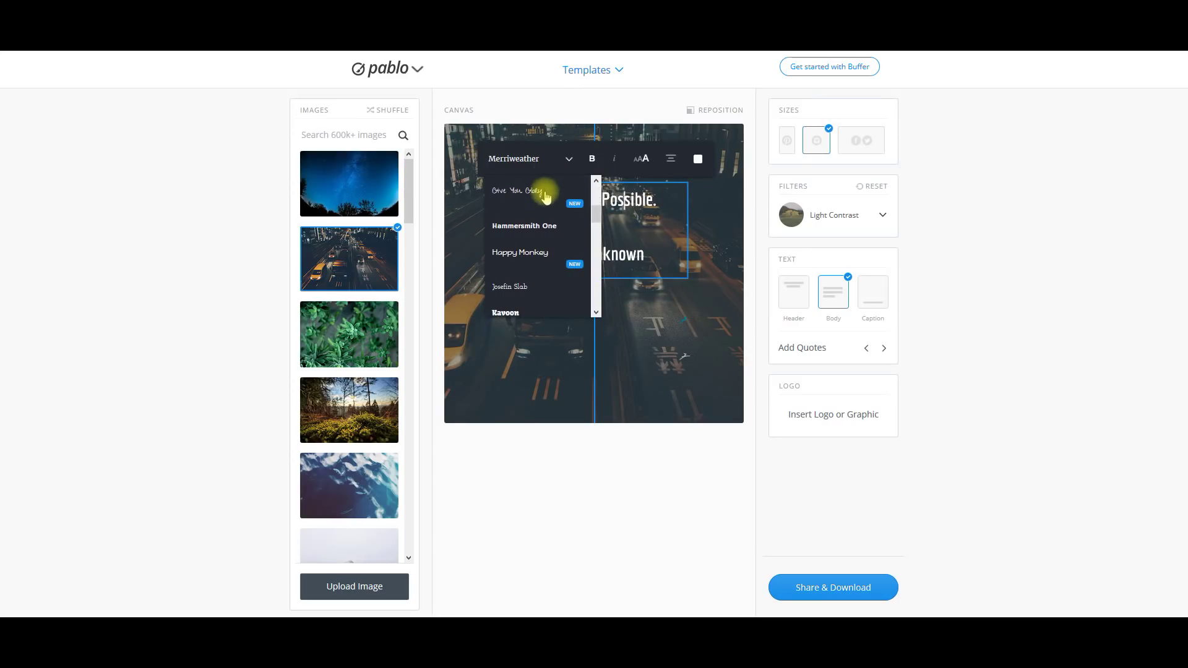
{"action": "left_click", "coordinate": [552, 228]}
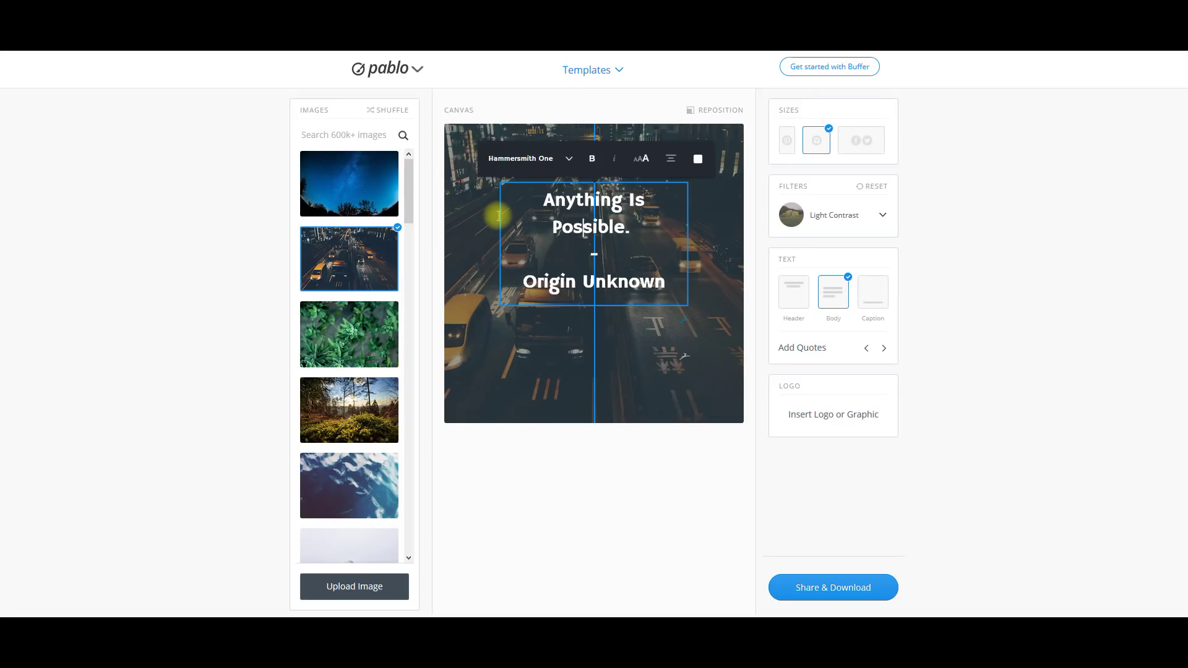
{"action": "left_click", "coordinate": [689, 224]}
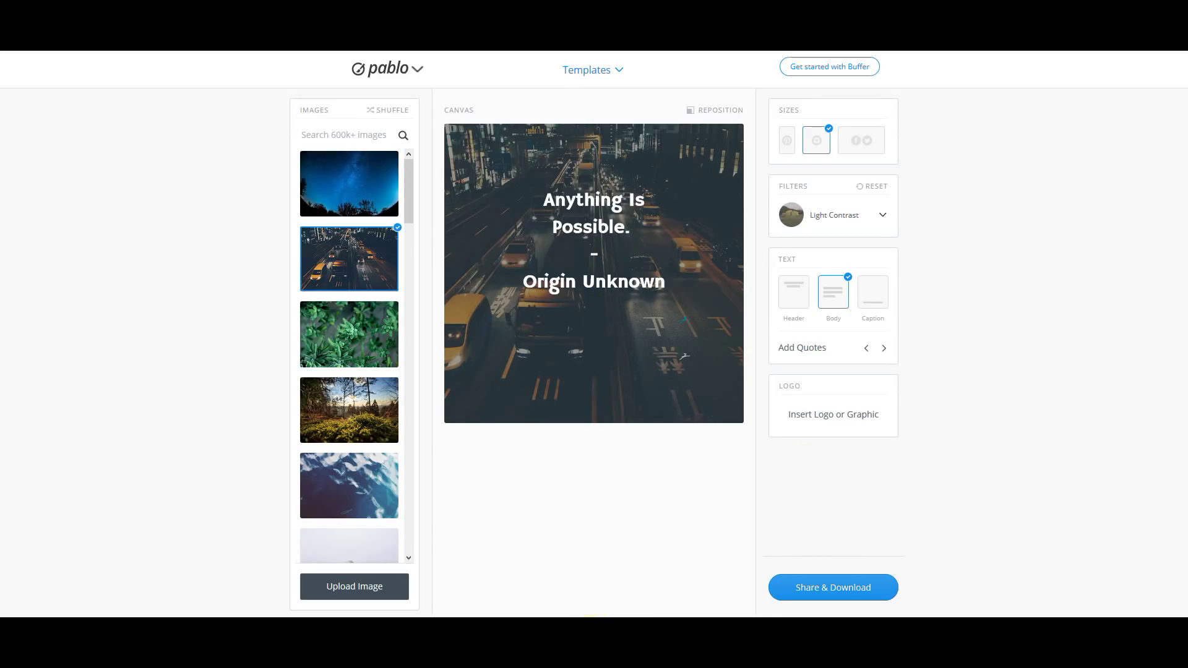
{"action": "left_click", "coordinate": [592, 617]}
{"action": "left_click", "coordinate": [863, 242]}
{"action": "left_click", "coordinate": [941, 593]}
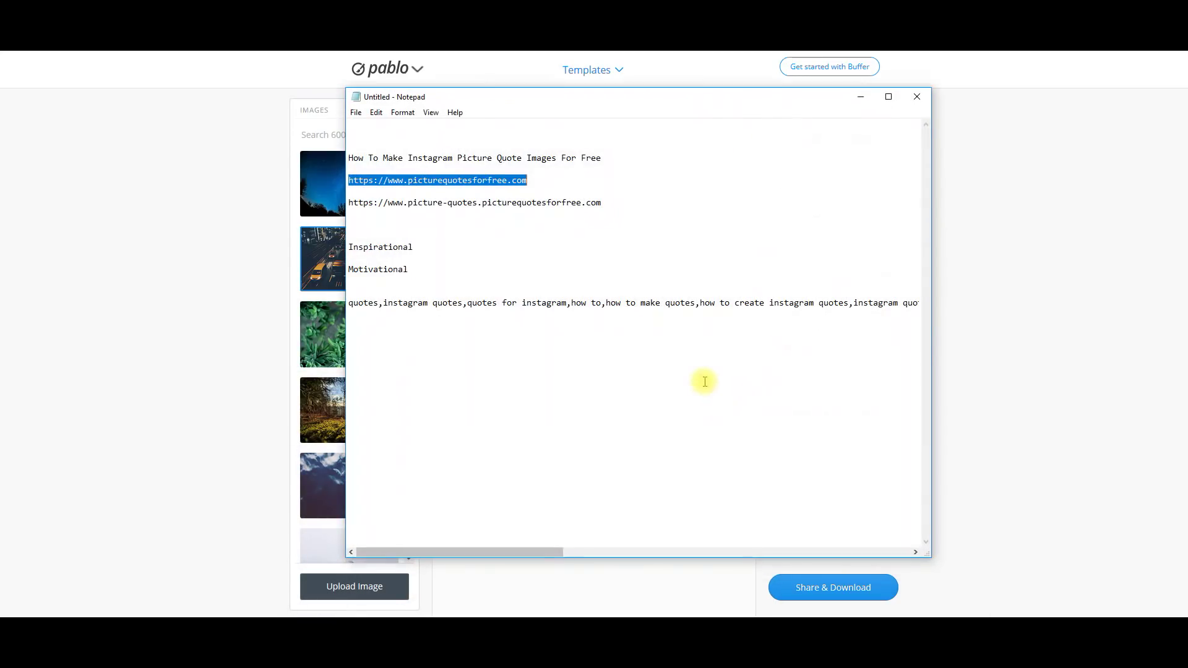
{"action": "right_click", "coordinate": [523, 183]}
{"action": "left_click", "coordinate": [549, 218]}
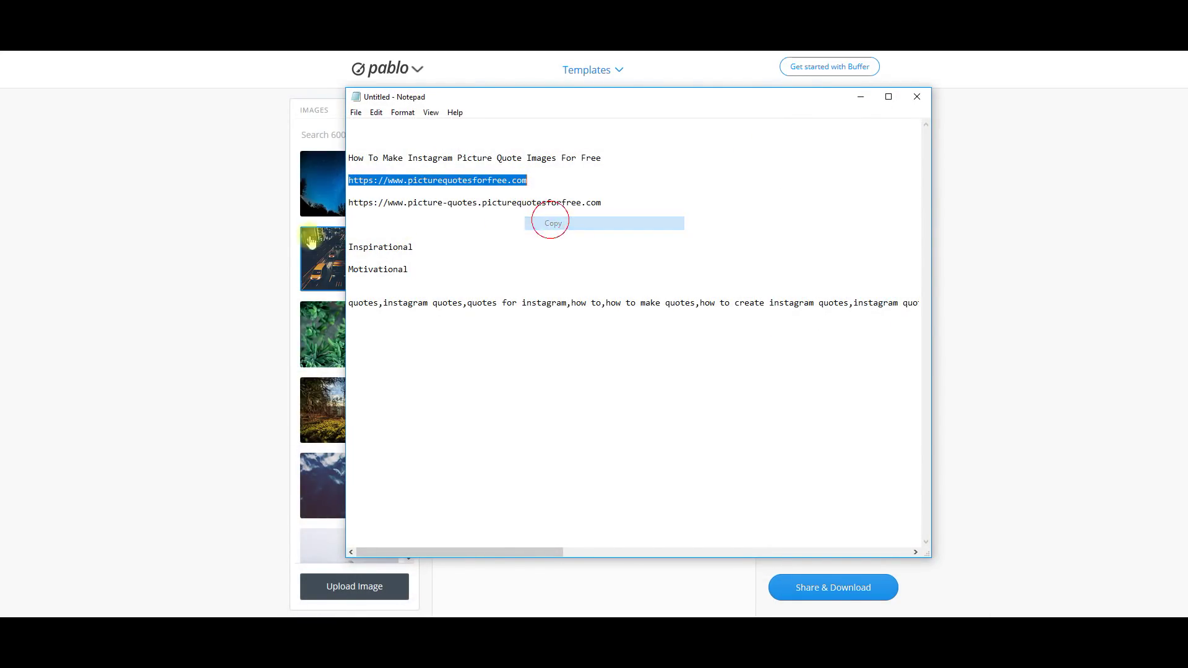
{"action": "key", "text": "alt+Tab"}
{"action": "left_click", "coordinate": [873, 297]}
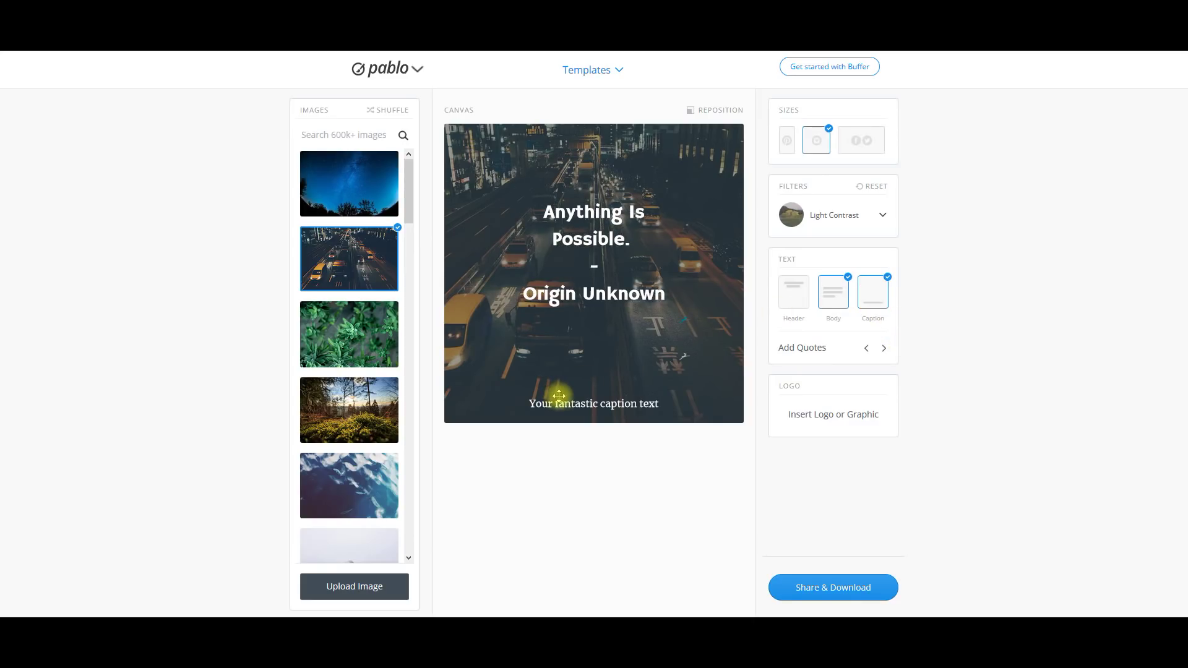
{"action": "left_click", "coordinate": [585, 403]}
{"action": "triple_click", "coordinate": [586, 404]}
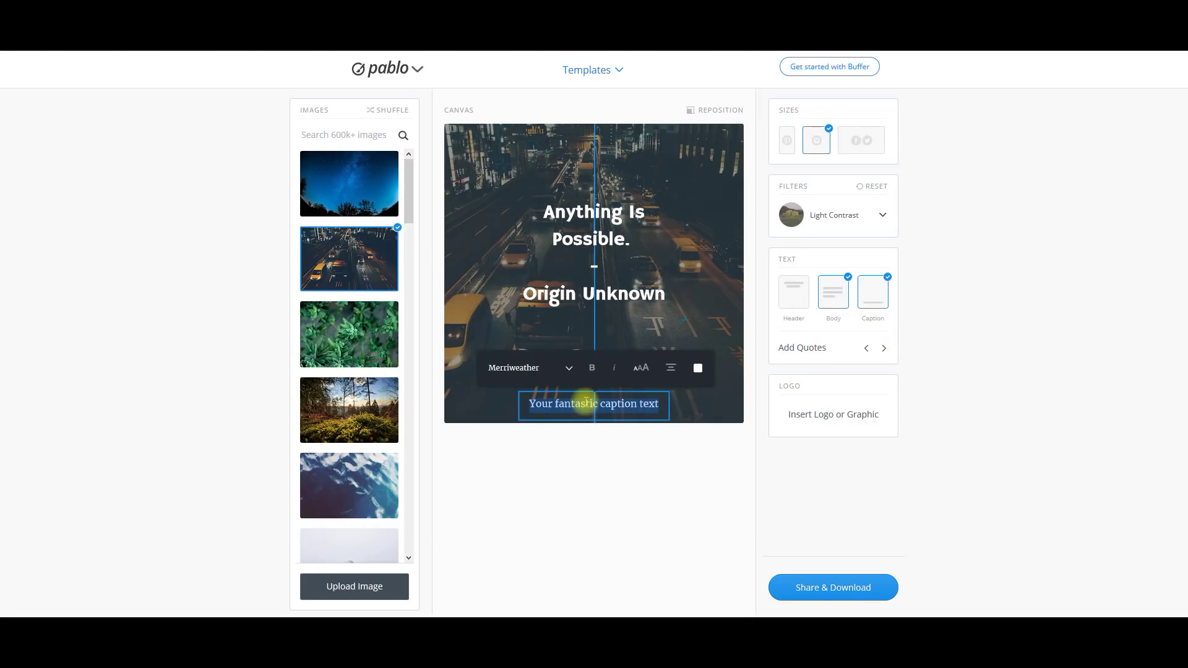
{"action": "key", "text": "ctrl+v"}
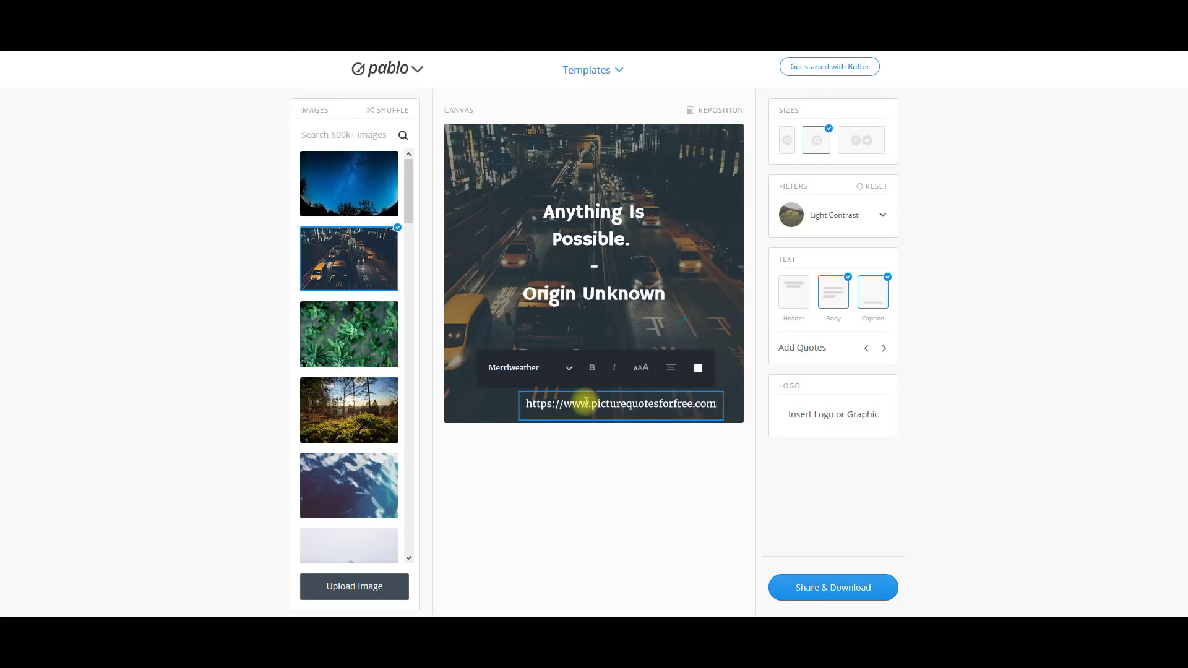
{"action": "left_click", "coordinate": [465, 399]}
{"action": "left_click_drag", "start_coordinate": [554, 401], "coordinate": [528, 393]}
{"action": "left_click", "coordinate": [462, 309]}
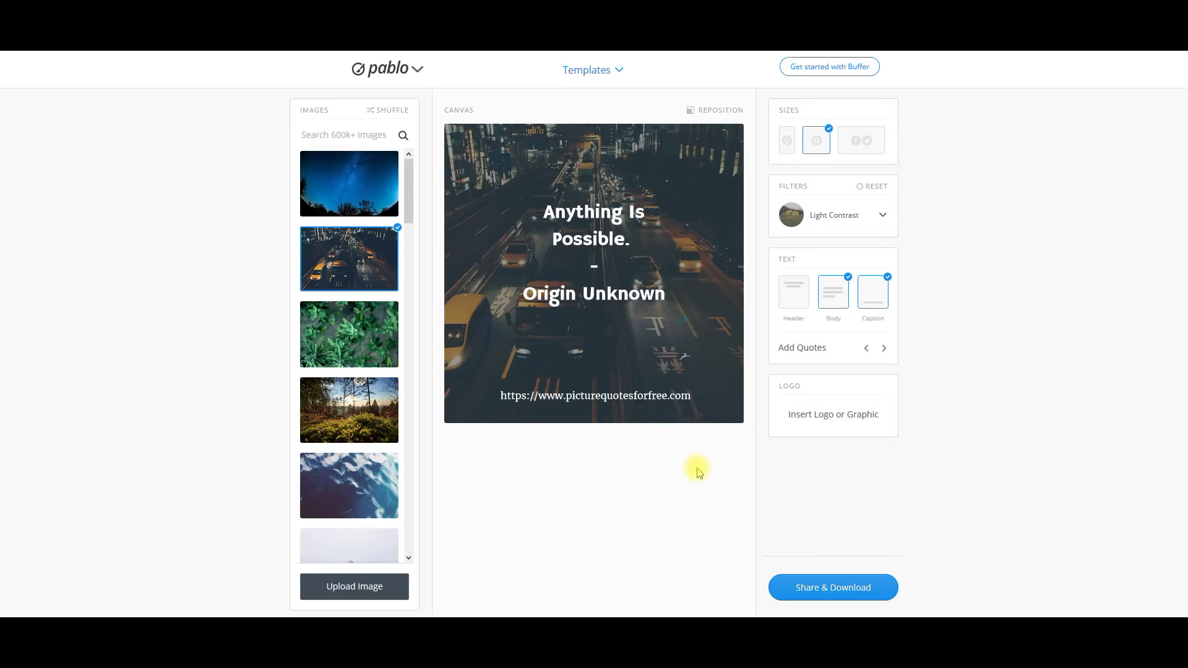
Insert download_program as the logo and place it lower-left, above the URL caption.
{"action": "left_click", "coordinate": [825, 414]}
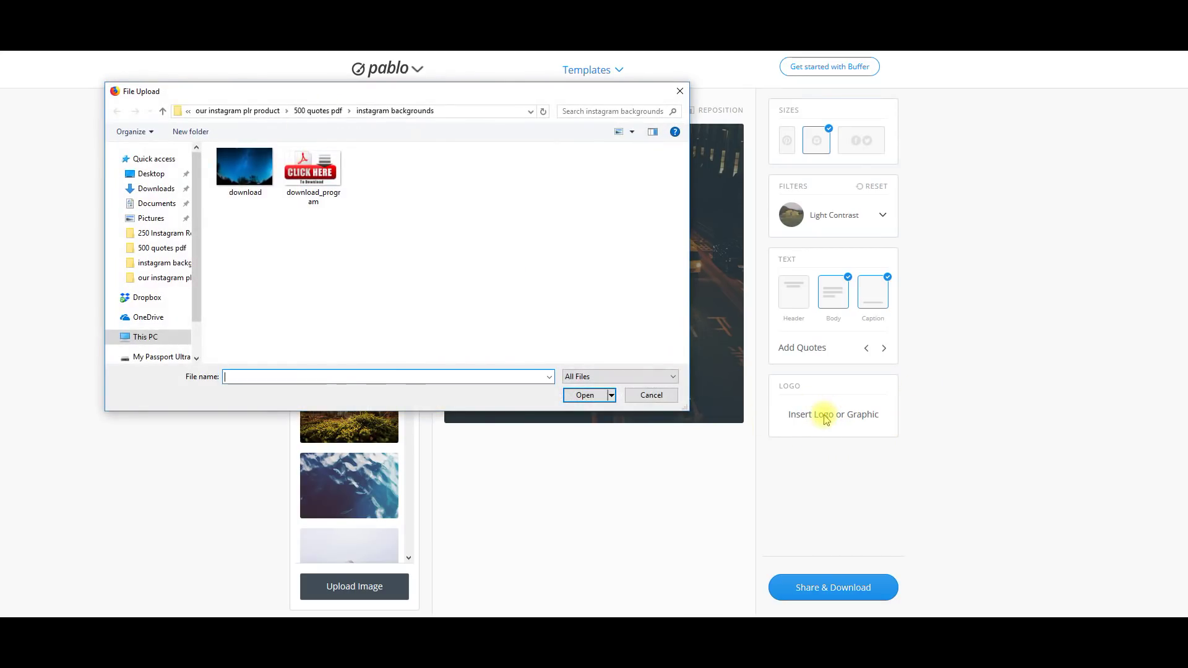
{"action": "double_click", "coordinate": [326, 182]}
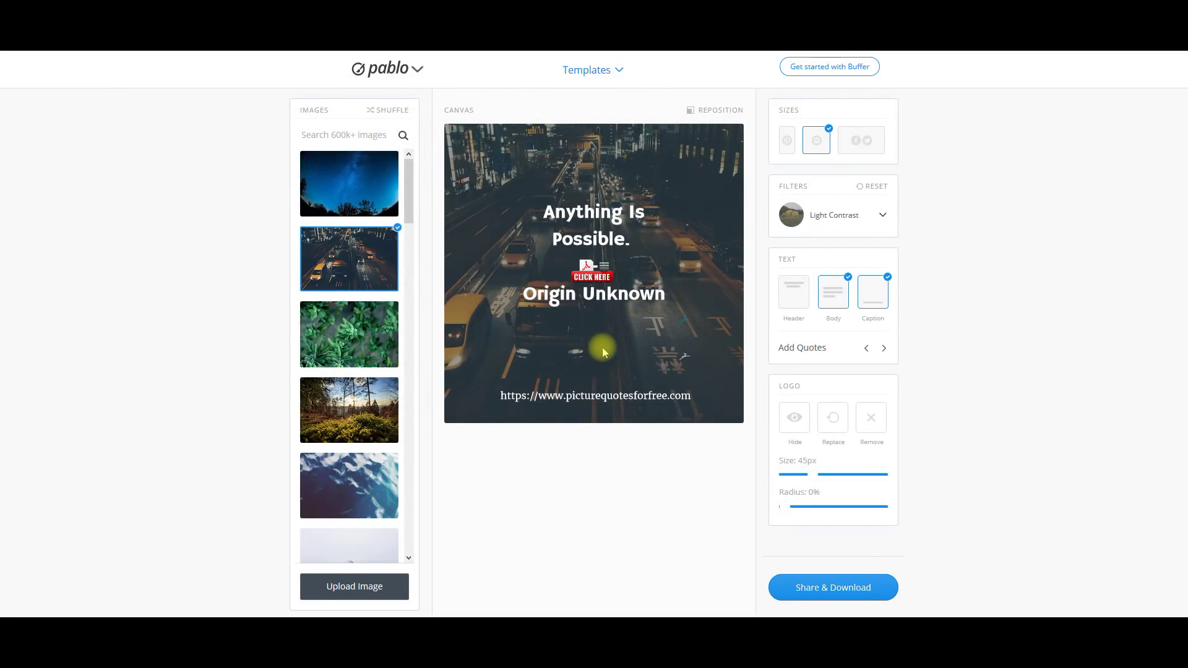
{"action": "left_click_drag", "start_coordinate": [591, 275], "coordinate": [468, 359]}
{"action": "left_click", "coordinate": [542, 361]}
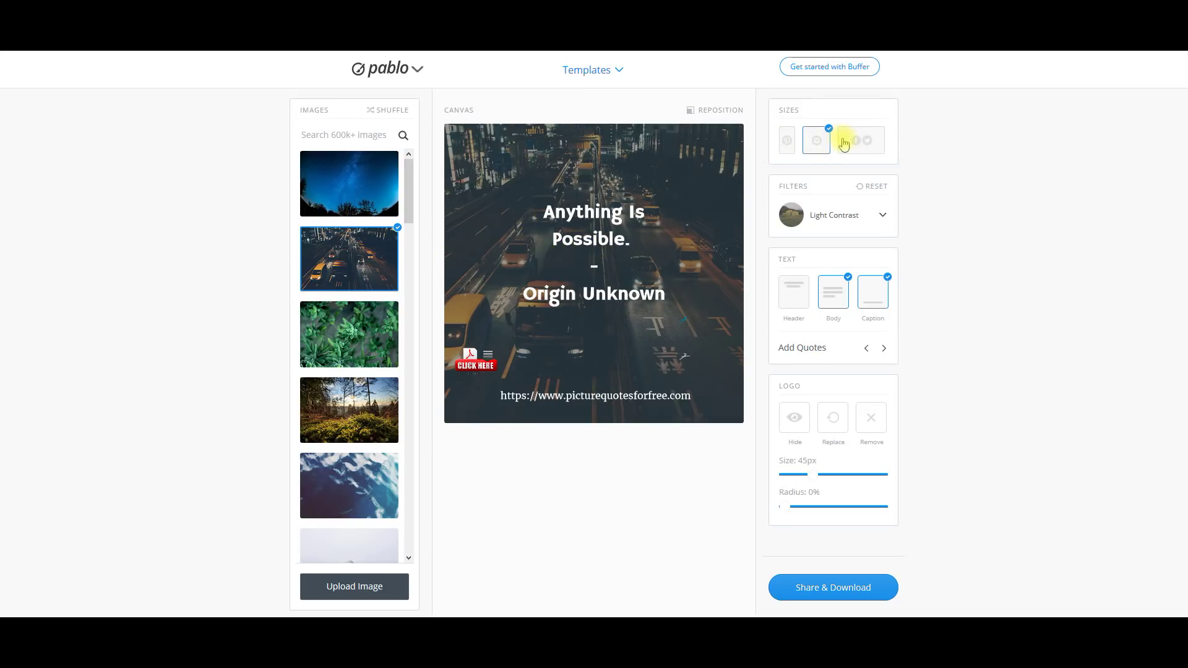
Download the finished quote image via Share & Download, saving it as pablo.png.
{"action": "left_click", "coordinate": [832, 591]}
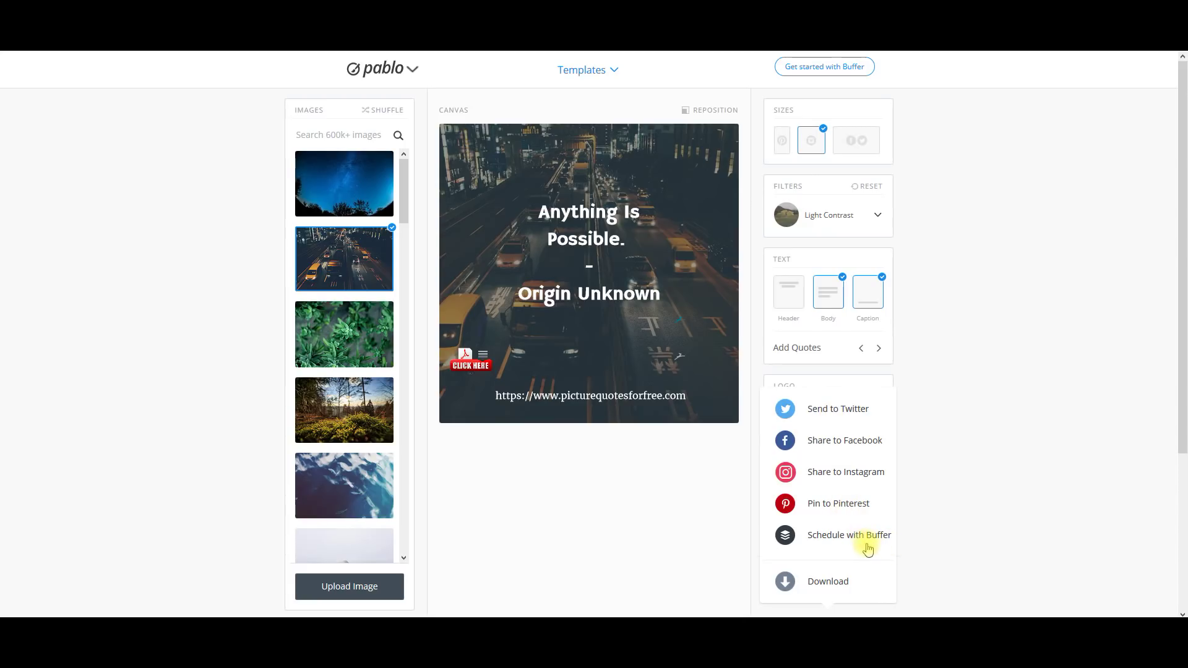
{"action": "left_click", "coordinate": [826, 585]}
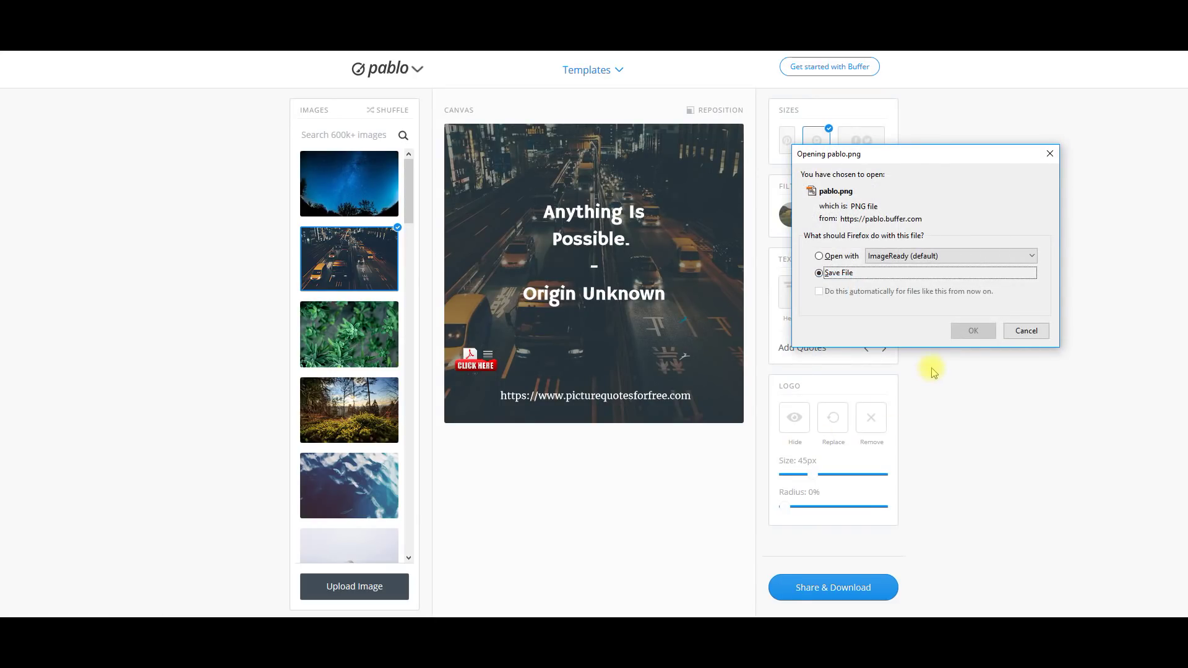
{"action": "left_click", "coordinate": [972, 332]}
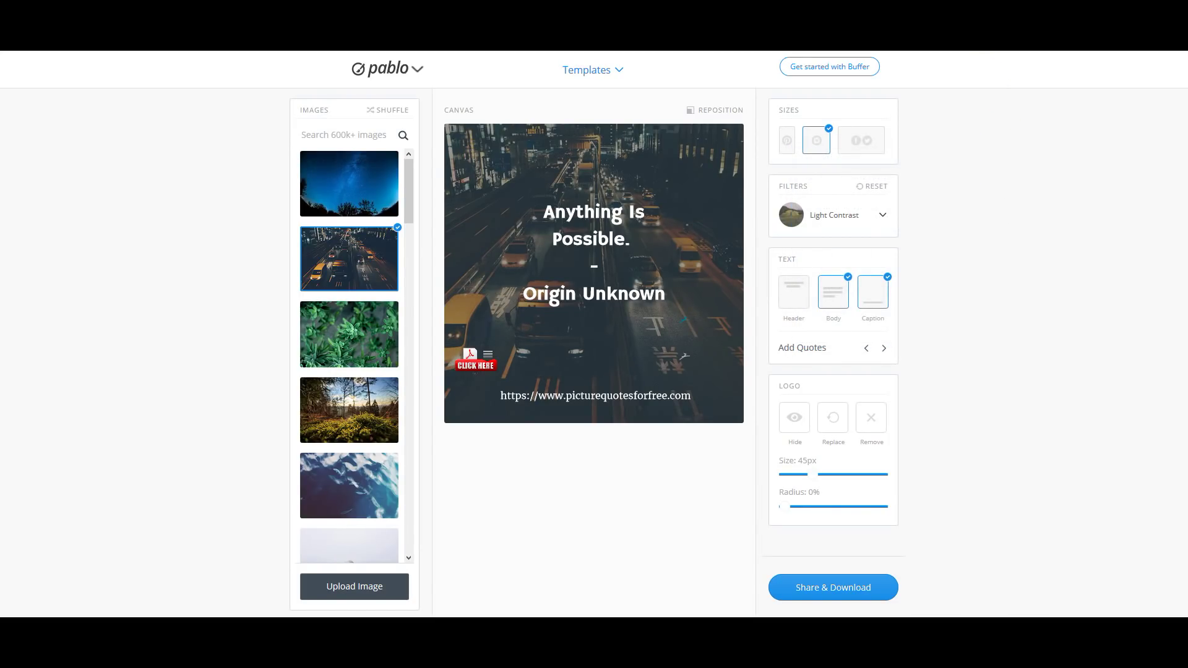
Open the downloaded pablo.png from its folder in ImageReady, then go back to the Pablo editor.
{"action": "right_click", "coordinate": [868, 57]}
{"action": "left_click", "coordinate": [895, 69]}
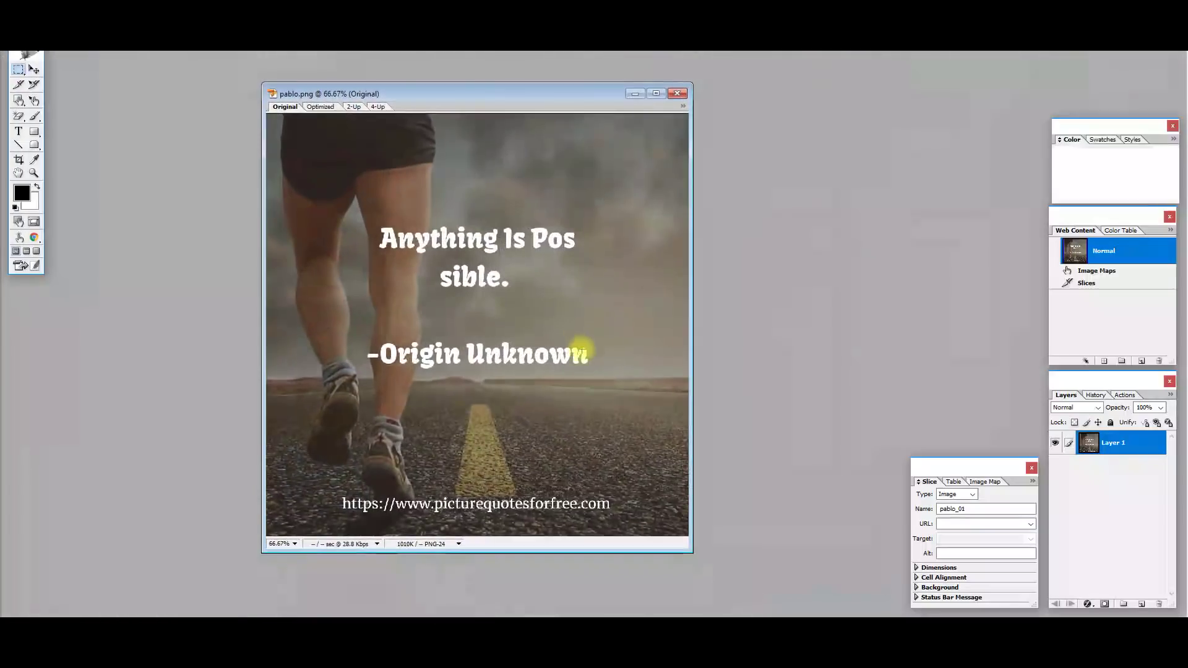
{"action": "left_click_drag", "start_coordinate": [368, 71], "coordinate": [582, 98]}
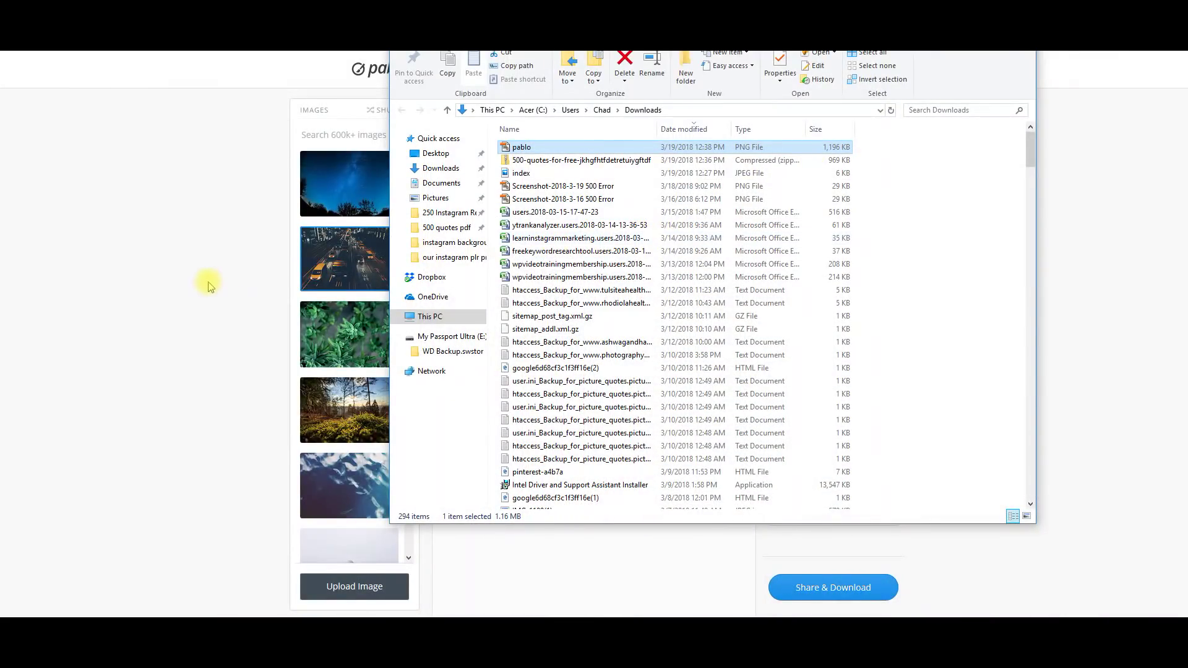
{"action": "left_click", "coordinate": [172, 287]}
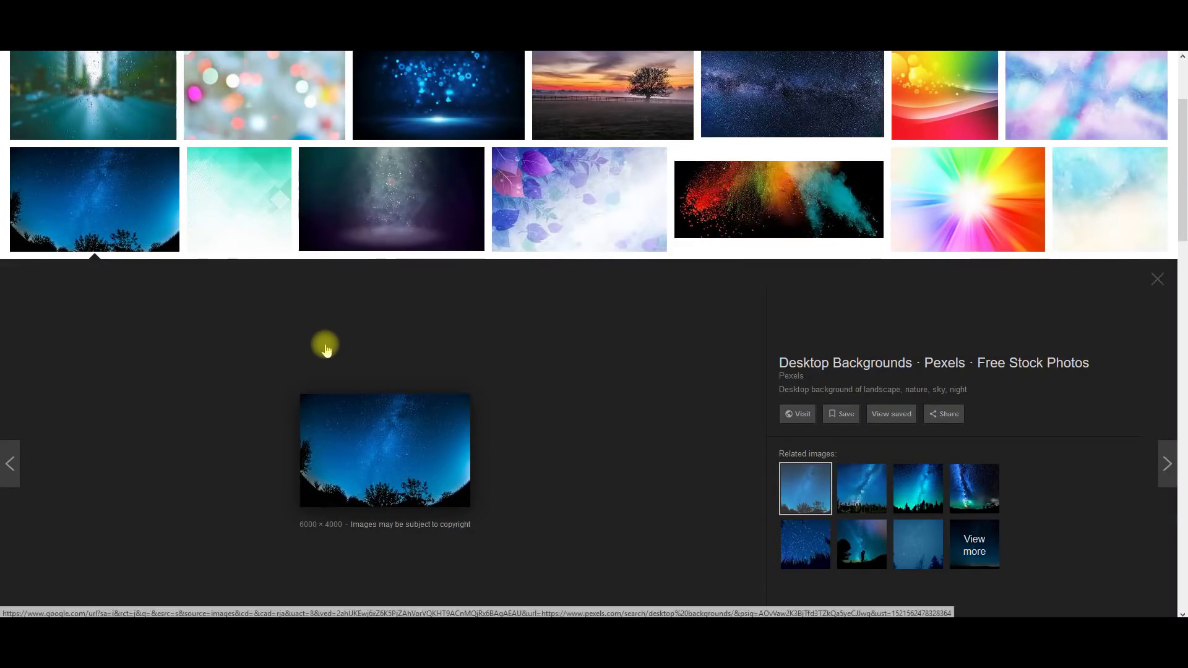
{"action": "scroll", "coordinate": [326, 345], "scroll_direction": "up", "scroll_amount": 2}
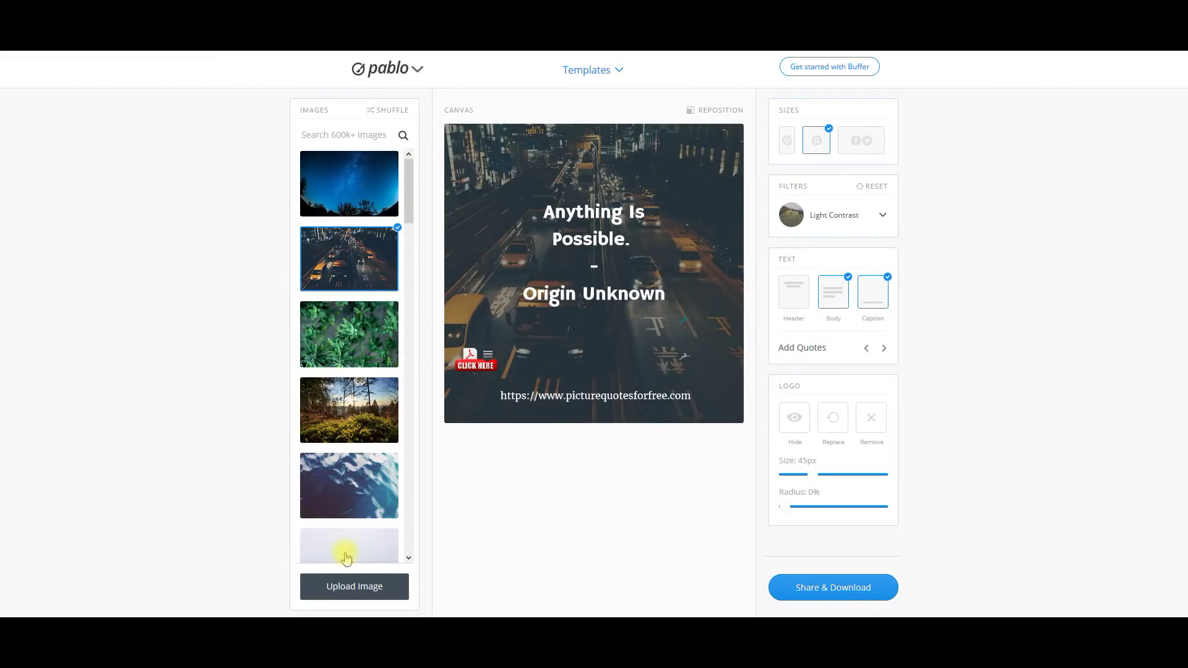
Upload the 'download' image as the new background behind the quote.
{"action": "left_click", "coordinate": [349, 584]}
{"action": "double_click", "coordinate": [247, 173]}
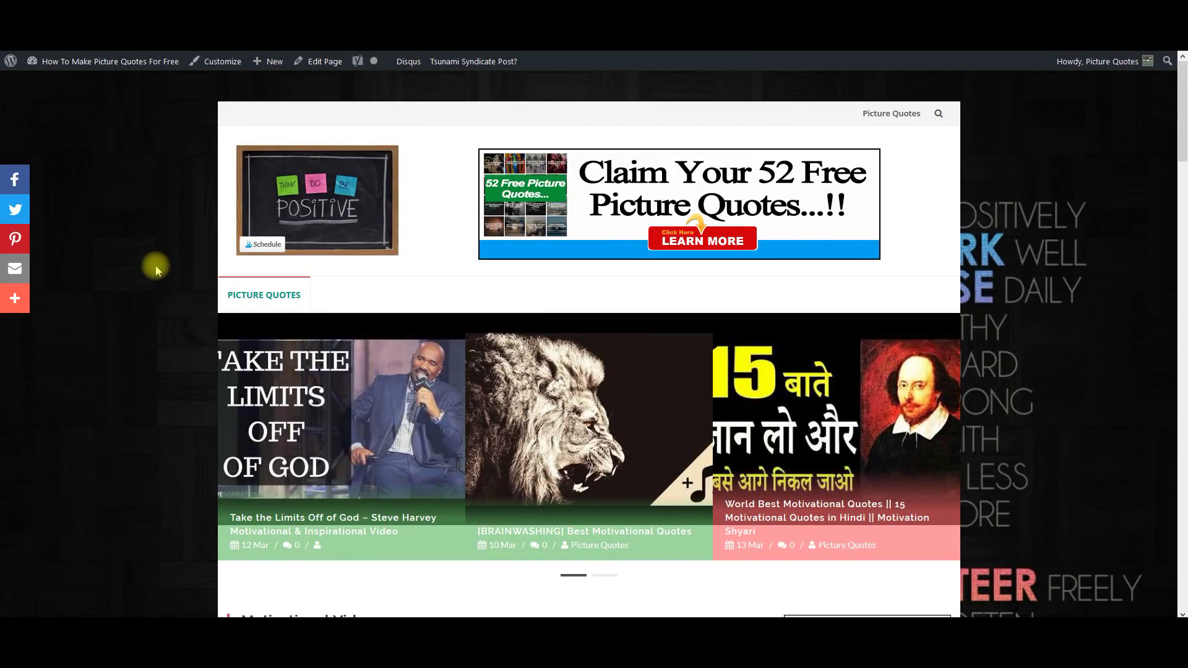
Scroll down and back up through the Picture Quotes home page.
{"action": "scroll", "coordinate": [155, 269], "scroll_direction": "down", "scroll_amount": 3}
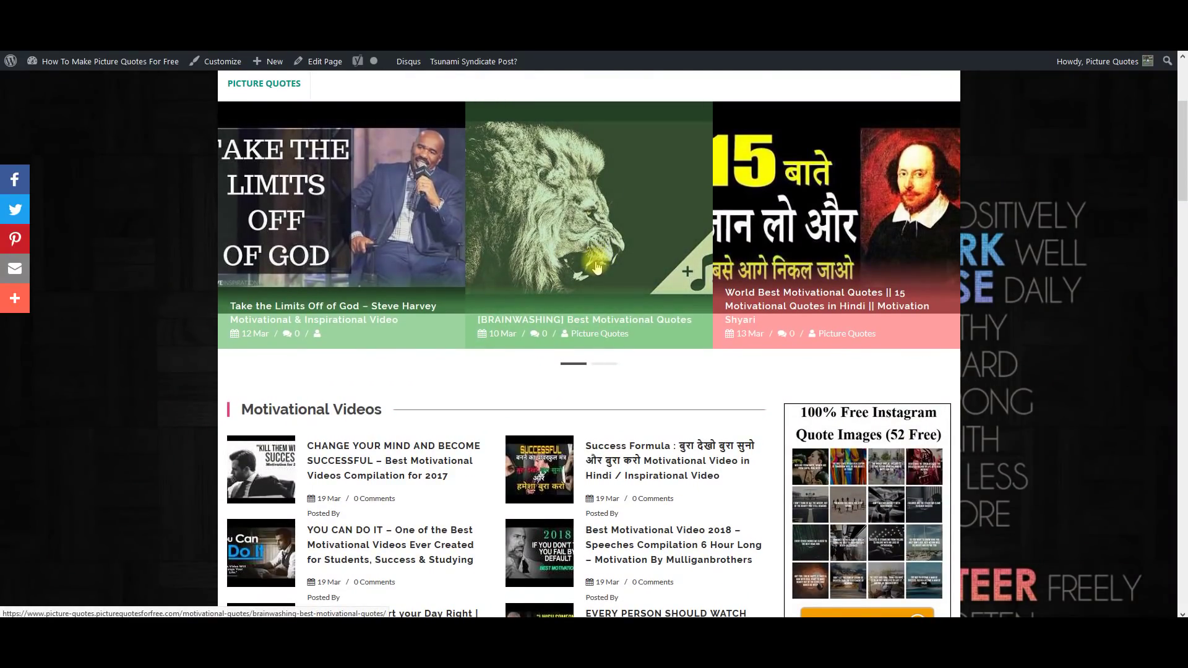
{"action": "scroll", "coordinate": [592, 267], "scroll_direction": "up", "scroll_amount": 3}
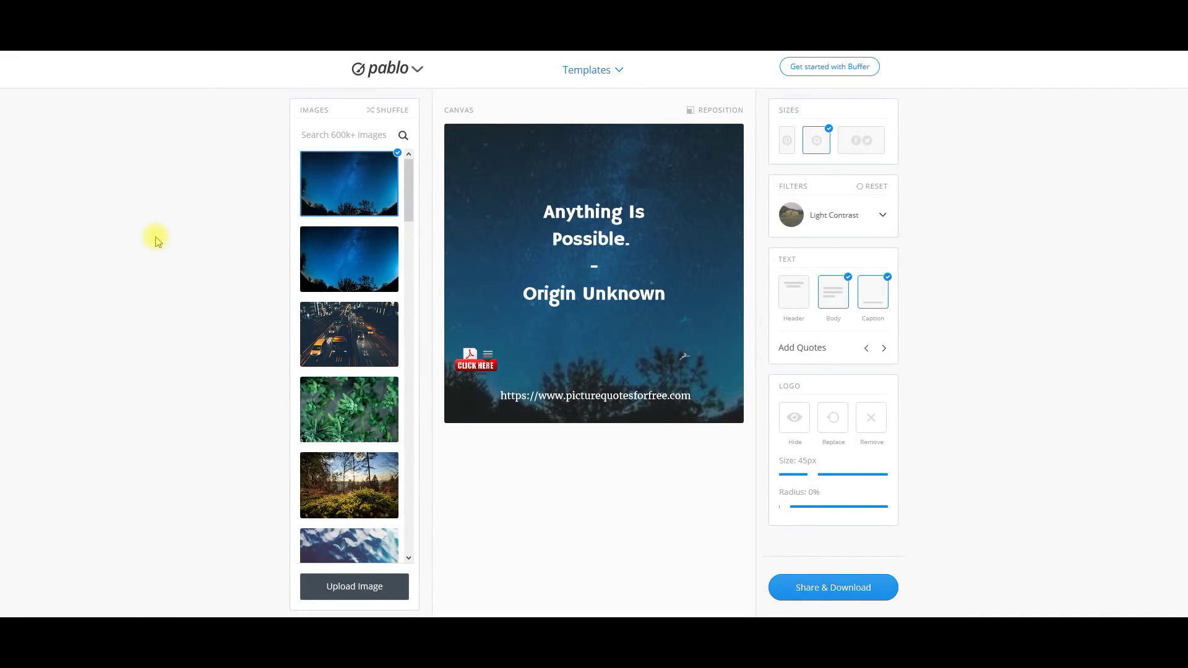
Enlarge the CLICK HERE logo from 45px to 58px.
{"action": "left_click", "coordinate": [478, 361]}
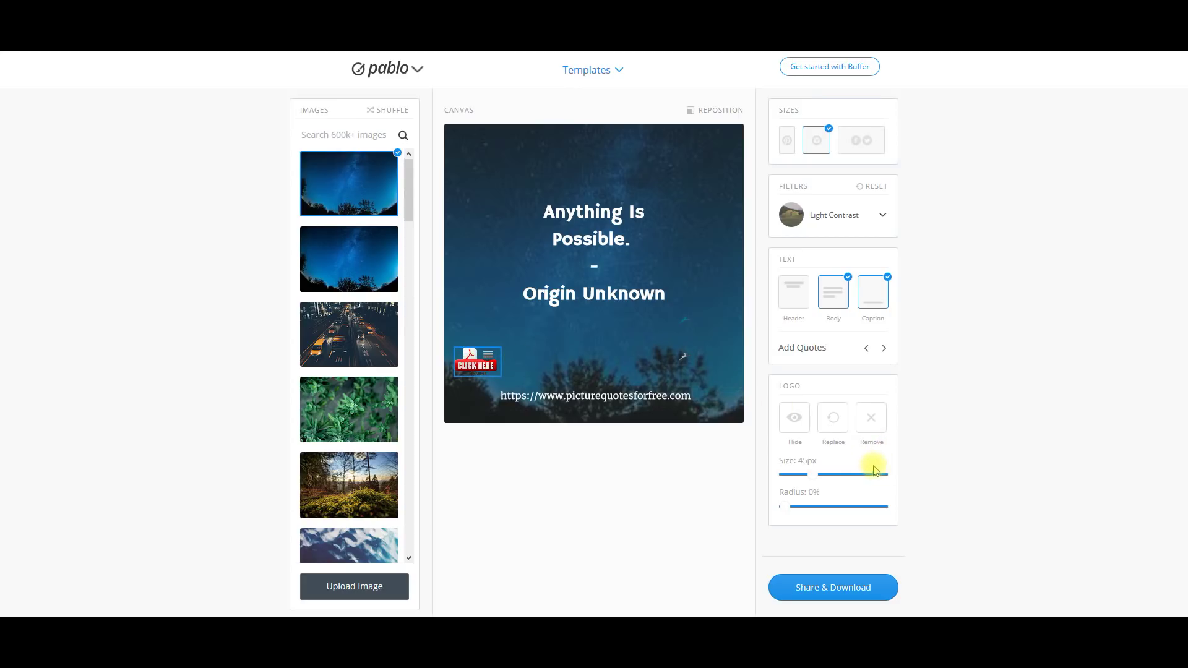
{"action": "mouse_move", "coordinate": [805, 473]}
{"action": "left_mouse_down"}
{"action": "mouse_move", "coordinate": [897, 475]}
{"action": "mouse_move", "coordinate": [823, 475]}
{"action": "left_mouse_up"}
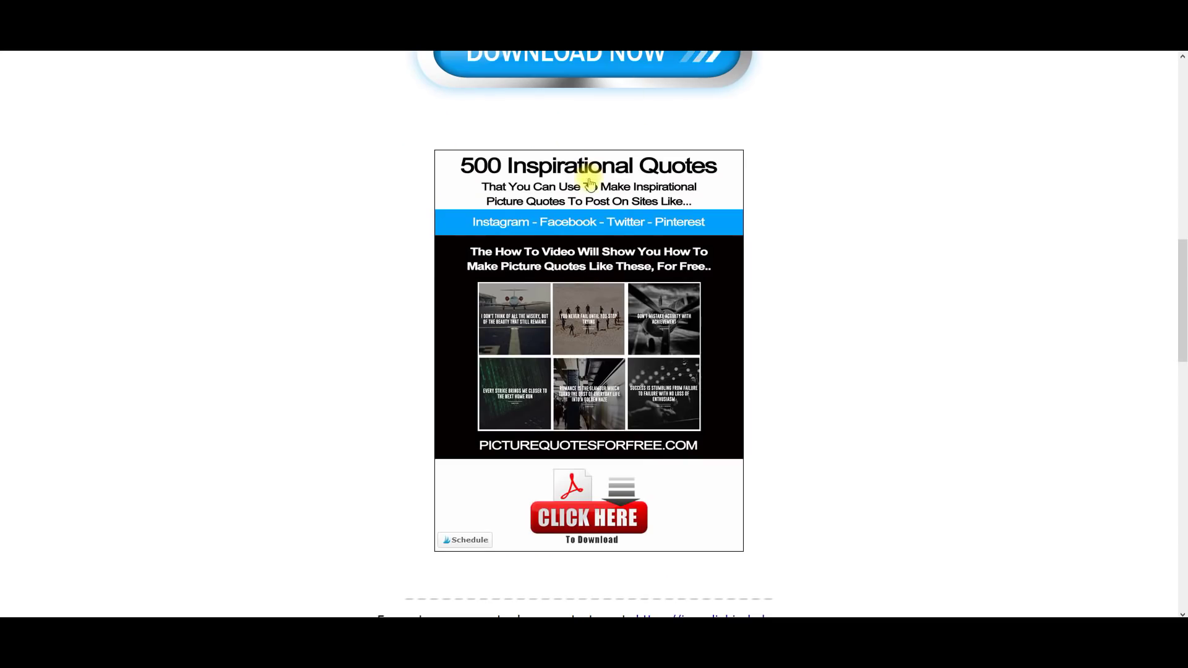
Browse the thank-you page's free quote images and bonuses, then return to the Pablo tab.
{"action": "scroll", "coordinate": [589, 184], "scroll_direction": "up", "scroll_amount": 12}
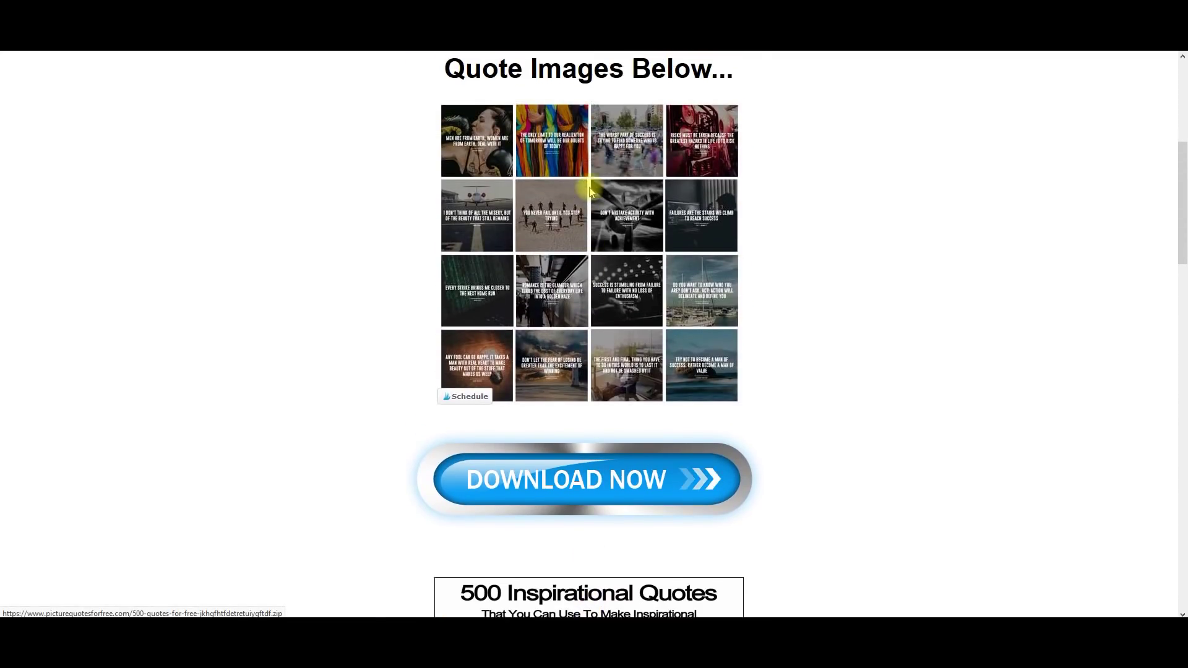
{"action": "scroll", "coordinate": [589, 192], "scroll_direction": "down", "scroll_amount": 11}
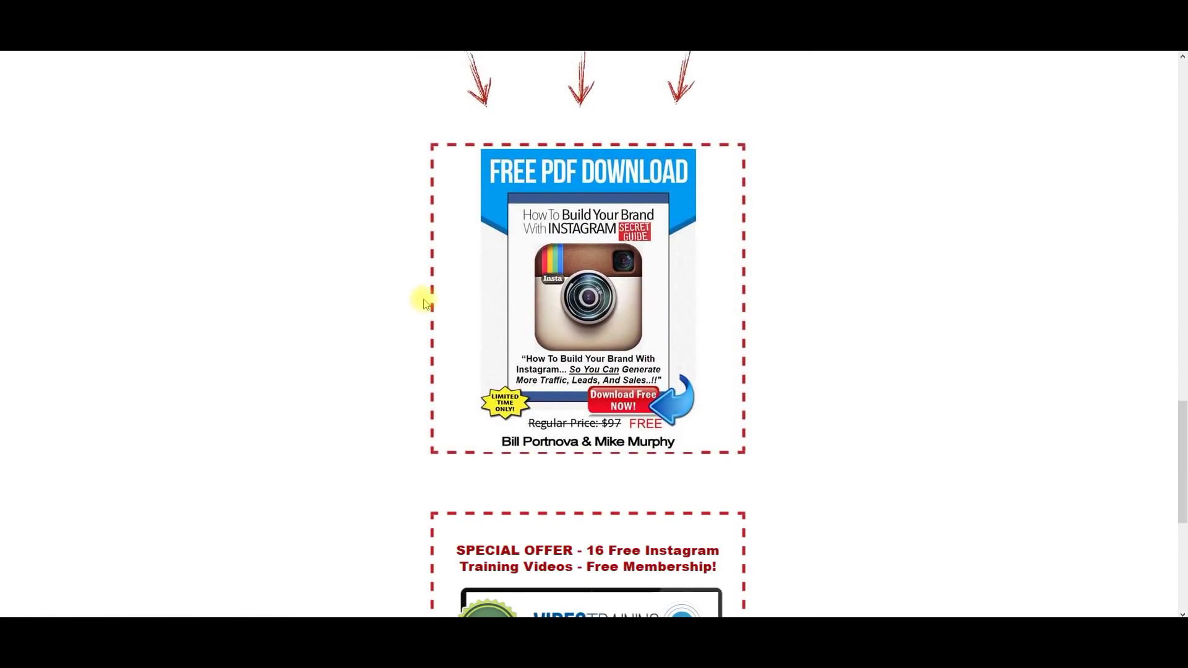
{"action": "scroll", "coordinate": [372, 316], "scroll_direction": "down", "scroll_amount": 5}
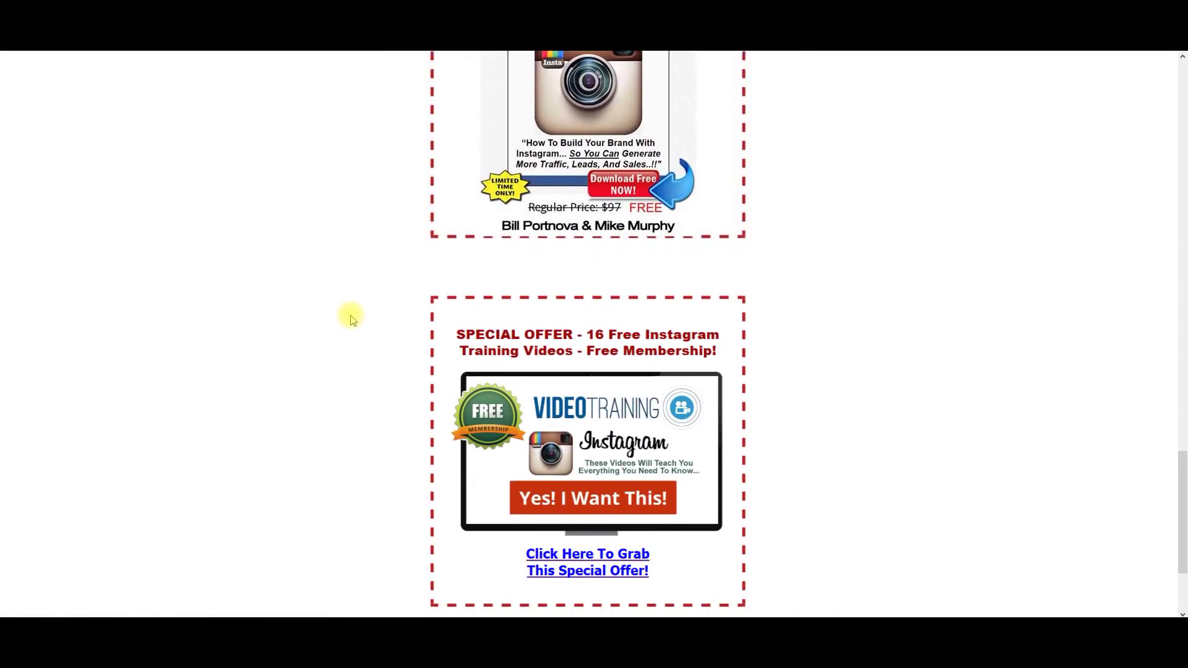
{"action": "scroll", "coordinate": [554, 355], "scroll_direction": "up", "scroll_amount": 20}
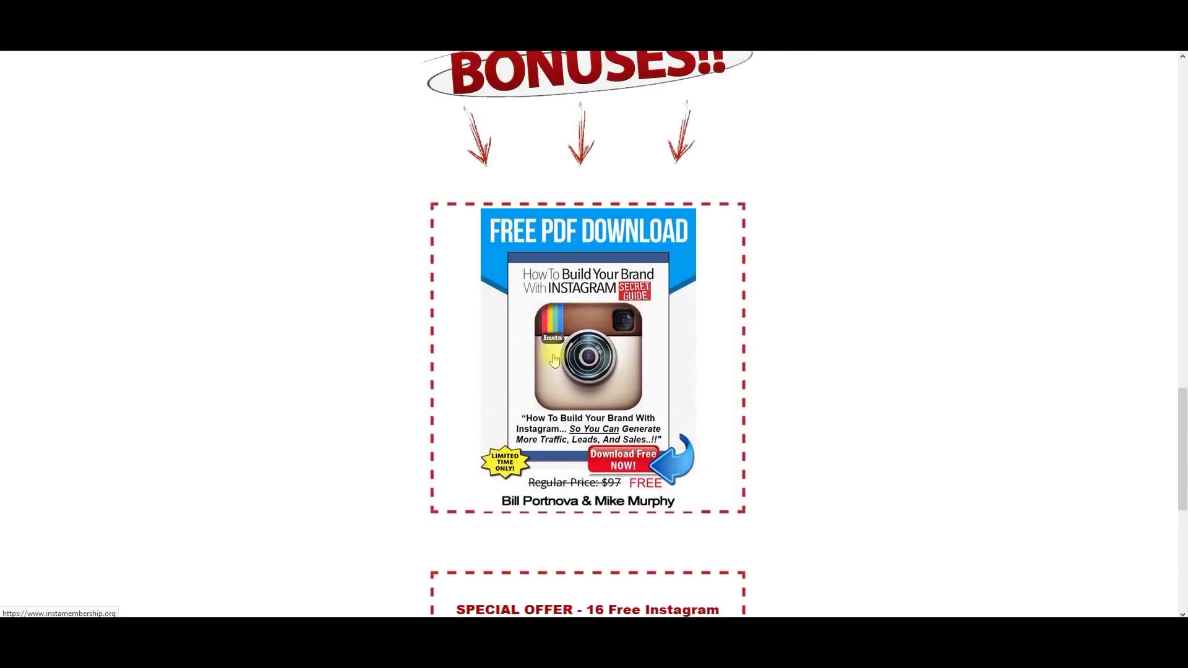
{"action": "scroll", "coordinate": [554, 359], "scroll_direction": "up", "scroll_amount": 1}
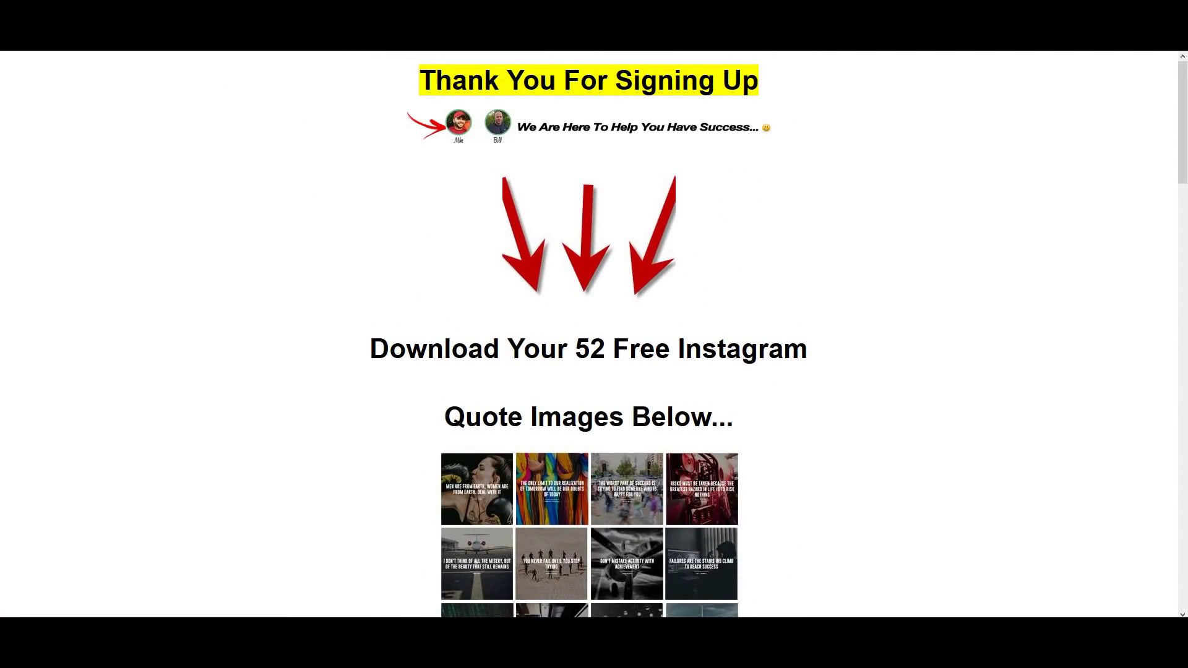
{"action": "left_click", "coordinate": [224, 37]}
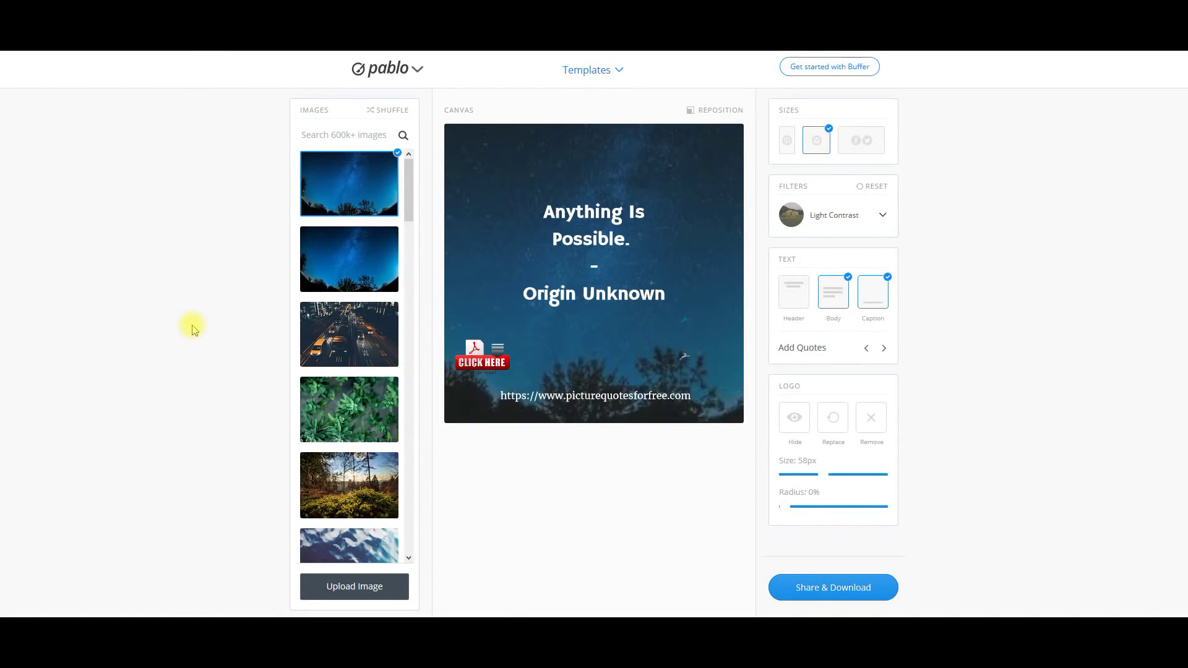